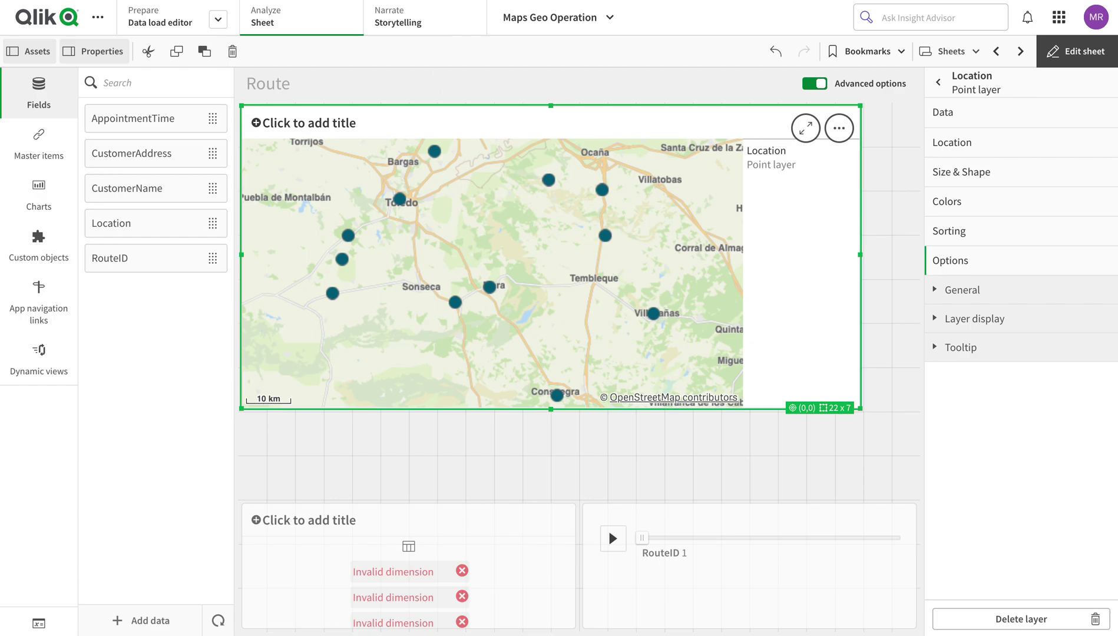
- Open the data load editor and place the cursor on the empty line below the RoutePlan load statement in the Closest section
left_click(159, 18)
left_click(308, 214)
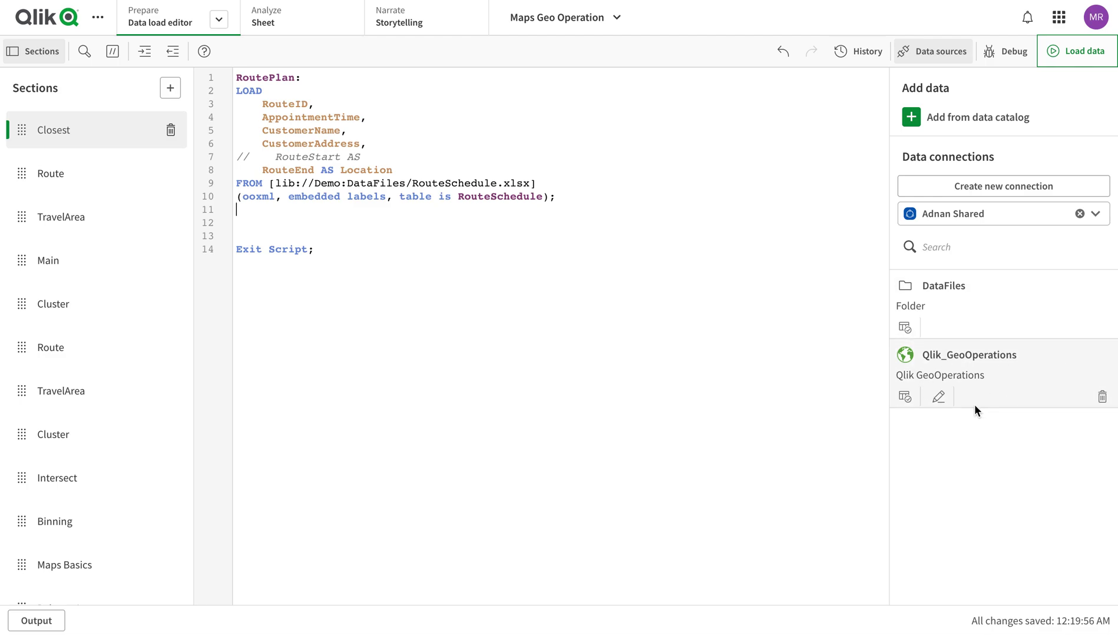
left_click(1012, 195)
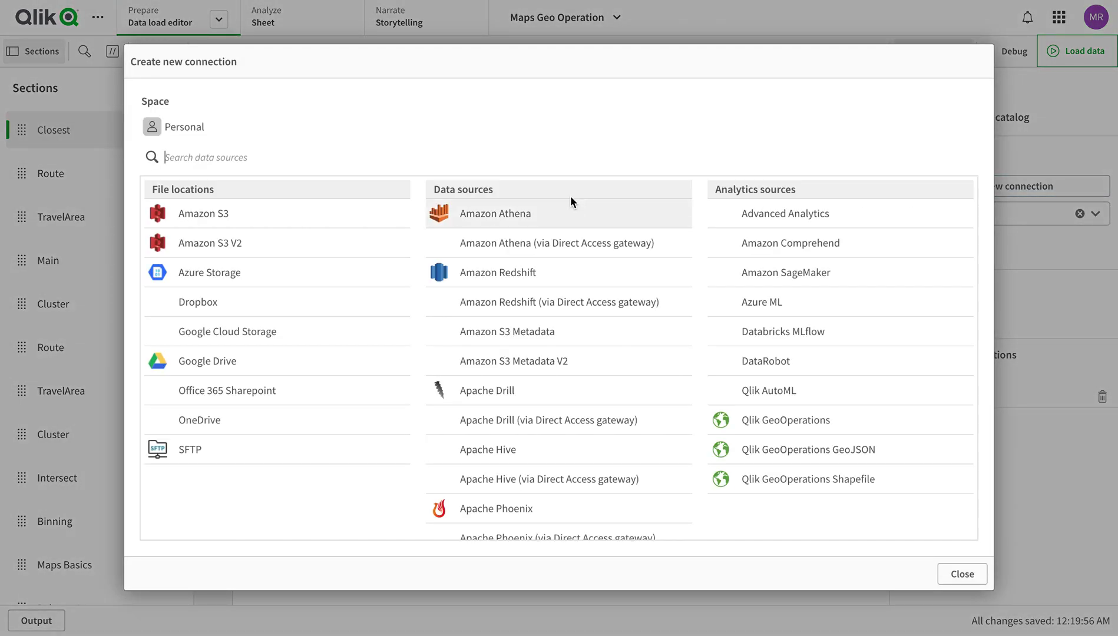
left_click(797, 429)
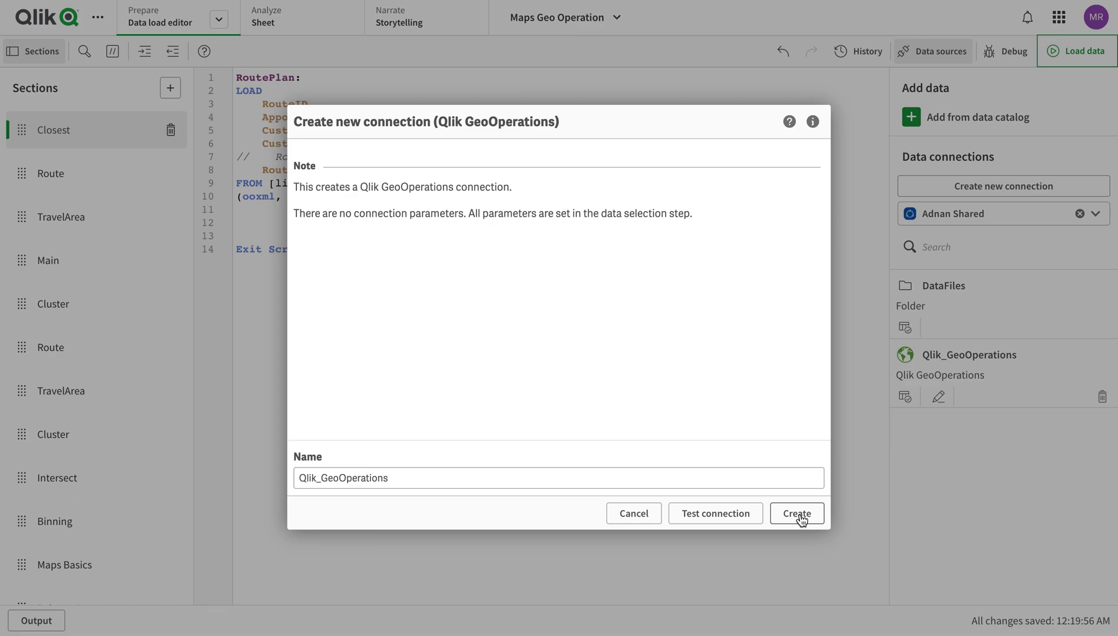
left_click(611, 518)
- Open data selection for the Qlik_GeoOperations connection and set the operation to Closest
left_click(903, 398)
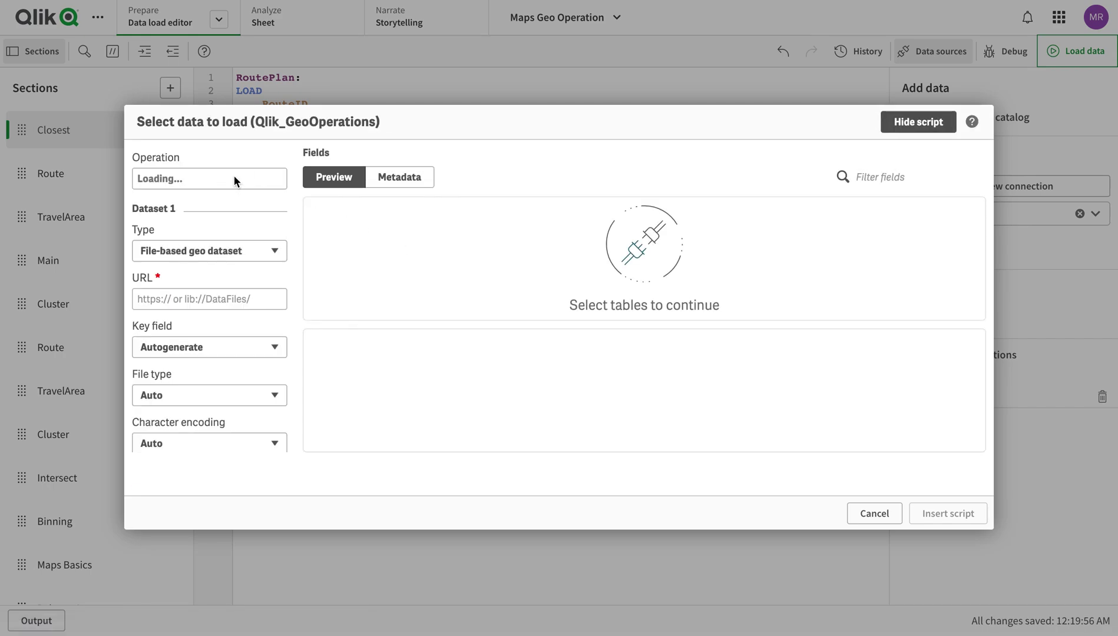
left_click(212, 178)
left_click(182, 96)
- Set the Closest operation's distance to 70, the distance unit to Kilometers and the distance type to Car
left_click(204, 251)
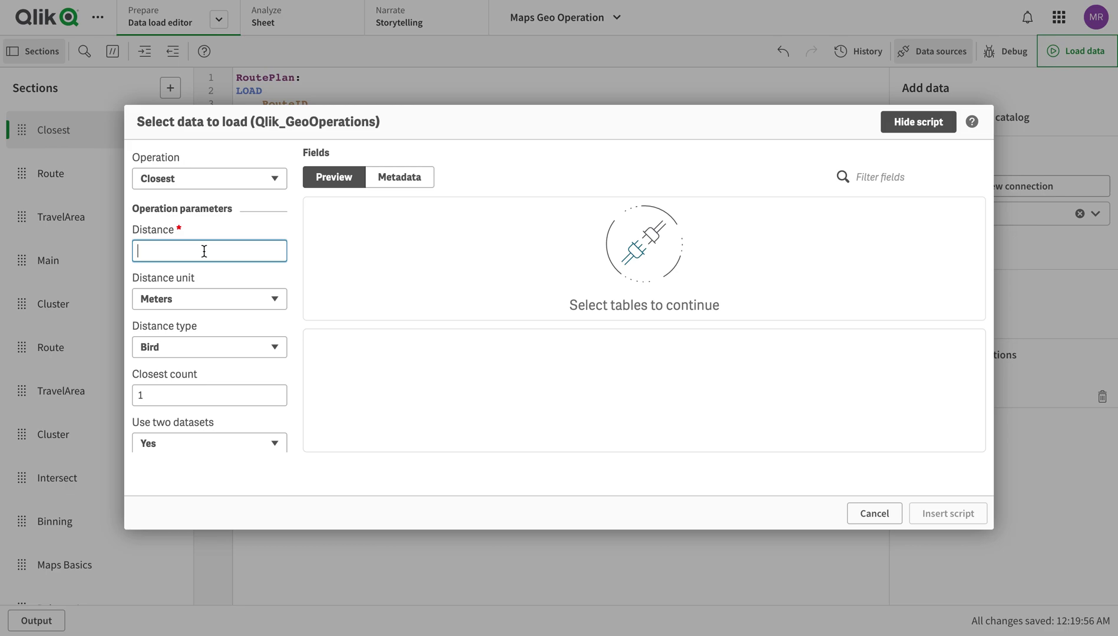
type("70")
left_click(219, 300)
left_click(189, 319)
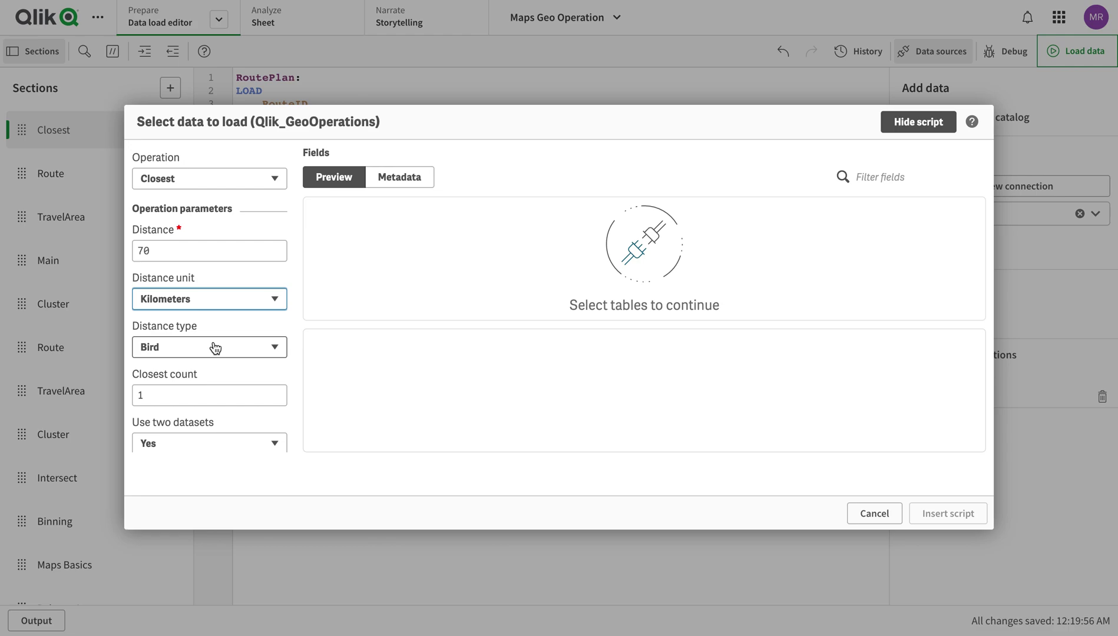
left_click(215, 348)
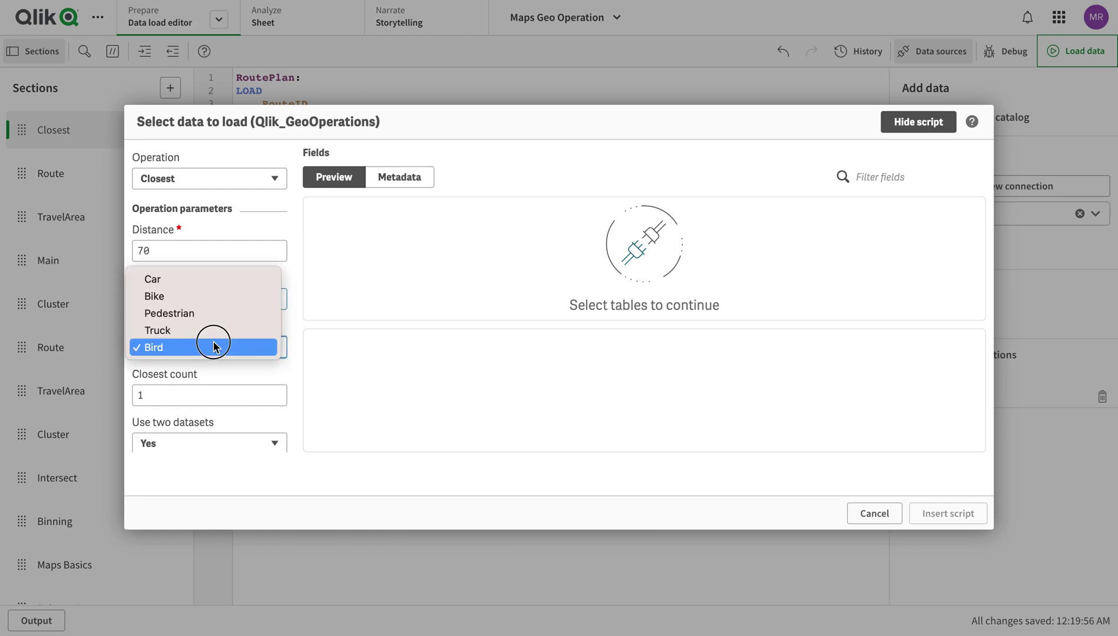
left_click(192, 279)
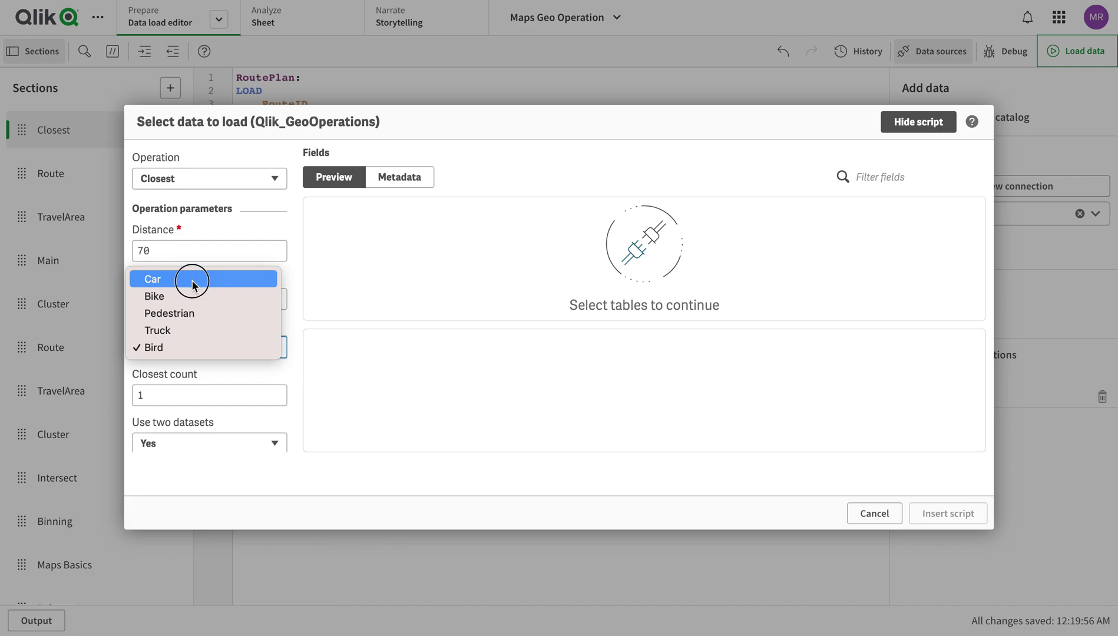
left_click(194, 294)
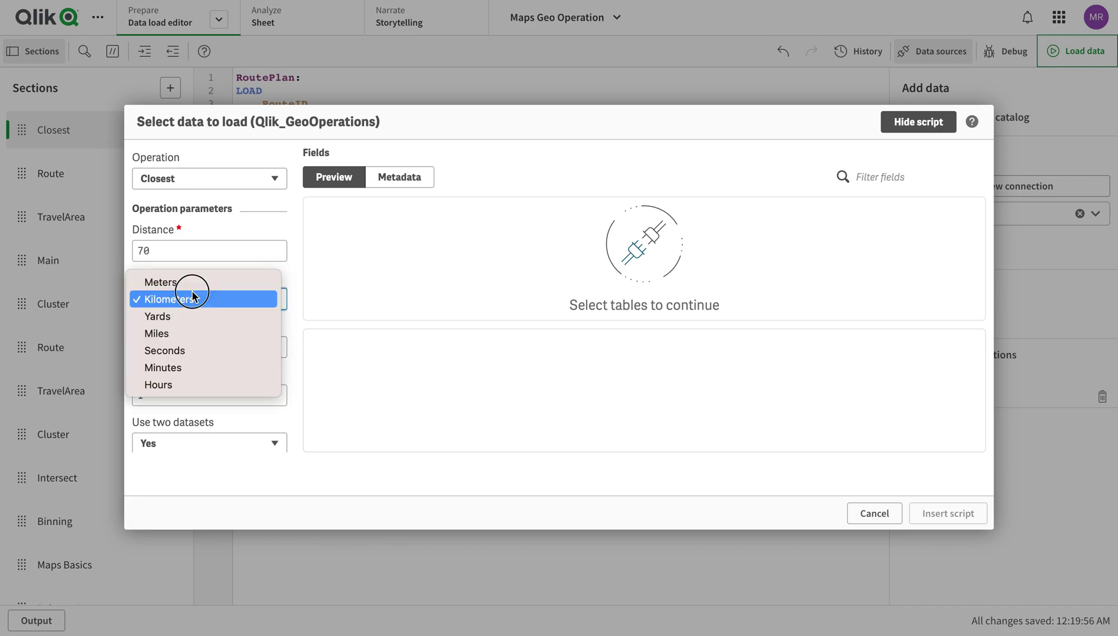
left_click(207, 265)
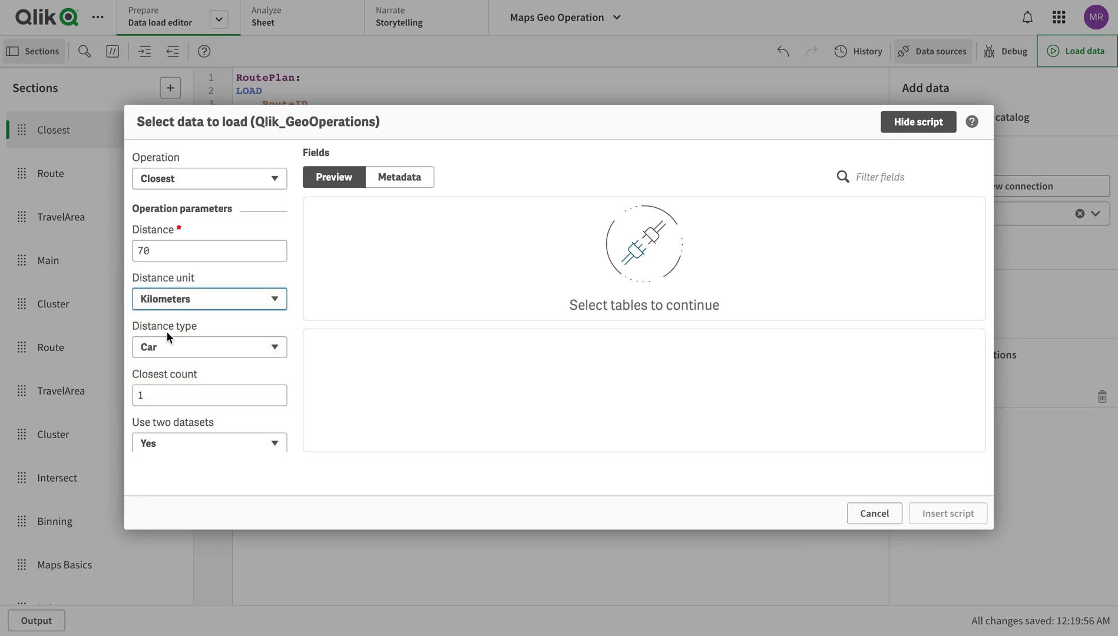
left_click(178, 300)
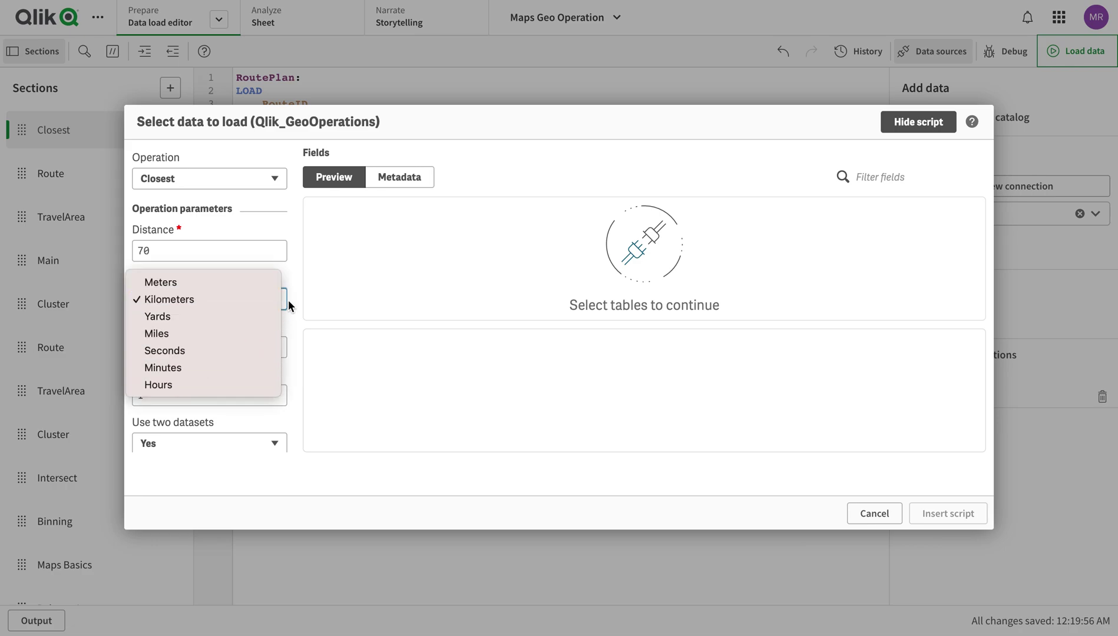
left_click(299, 281)
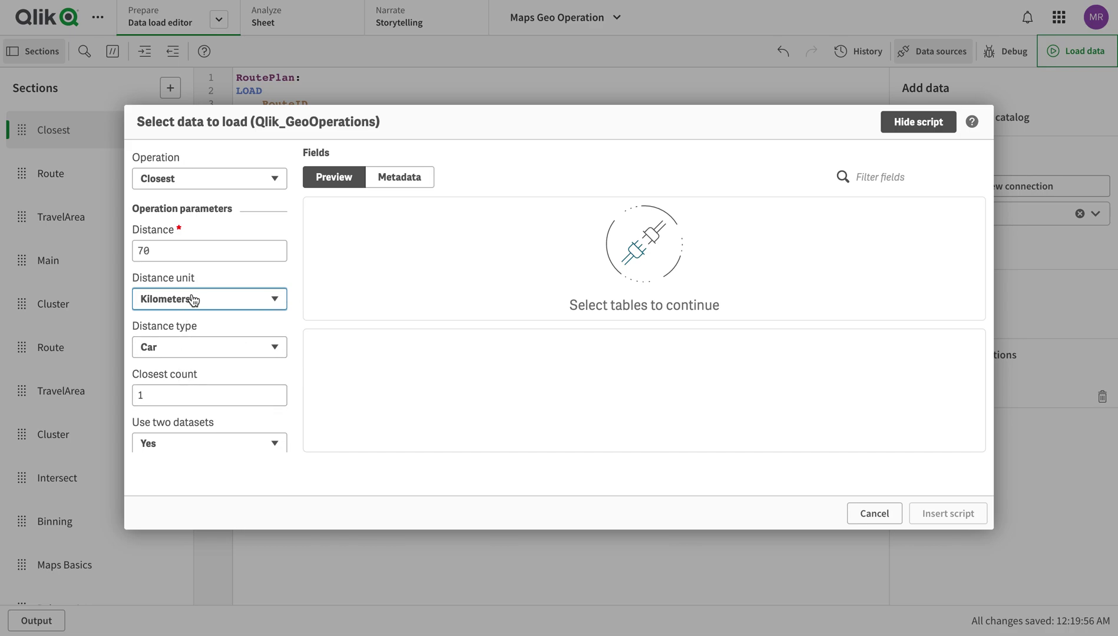
- Set the closest count to 3 and the use of two datasets to No
scroll(185, 346, "down", 2)
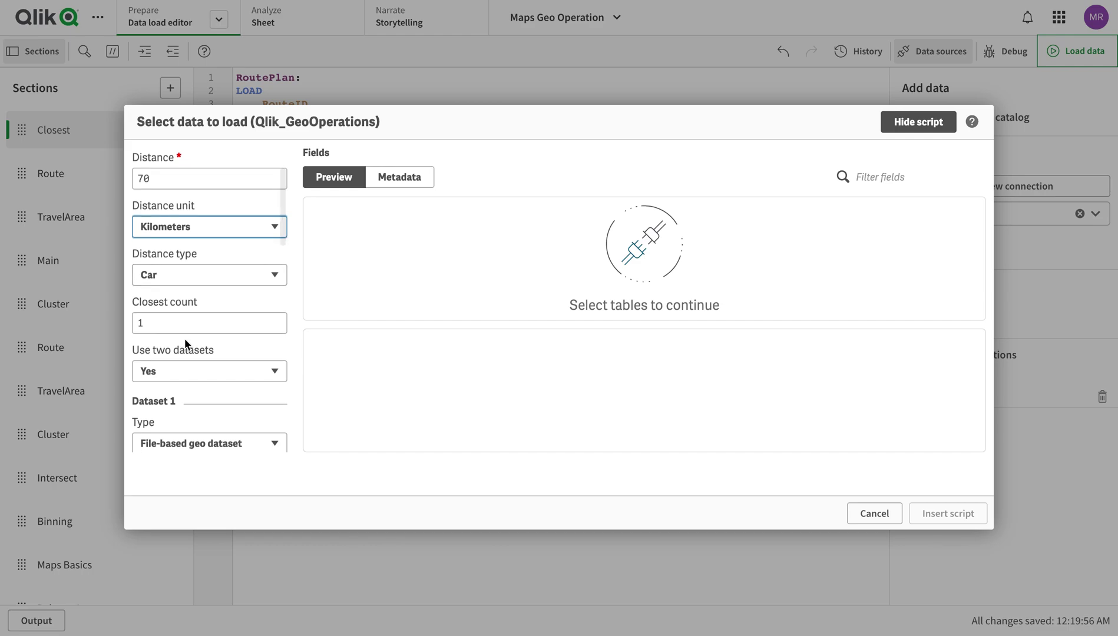
left_click(179, 325)
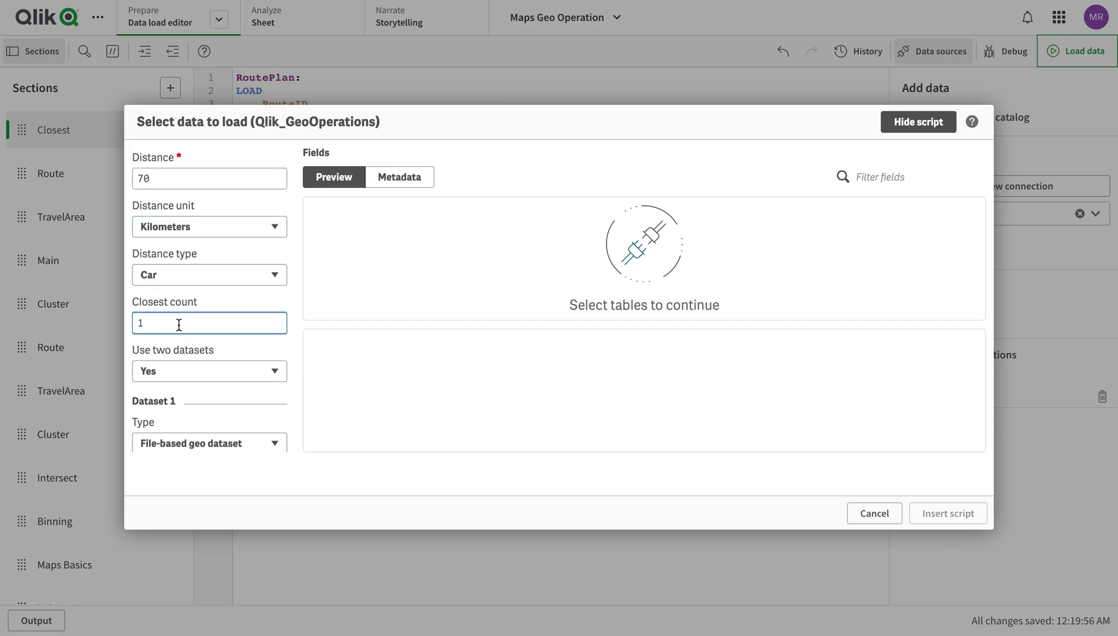
key("BackSpace")
type("3")
scroll(192, 348, "down", 2)
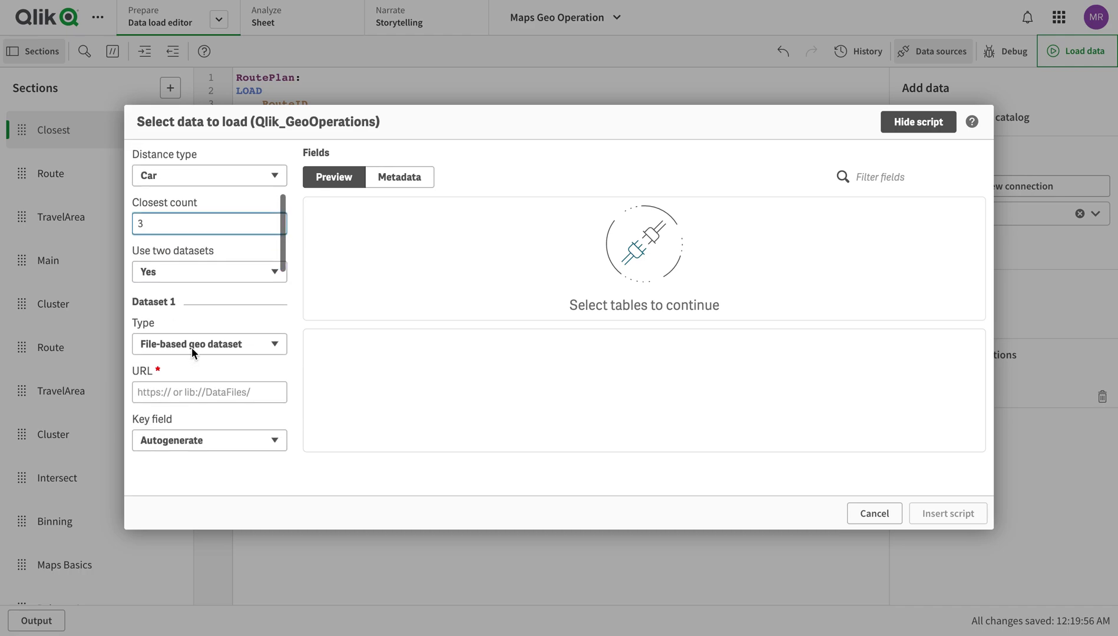
left_click(200, 271)
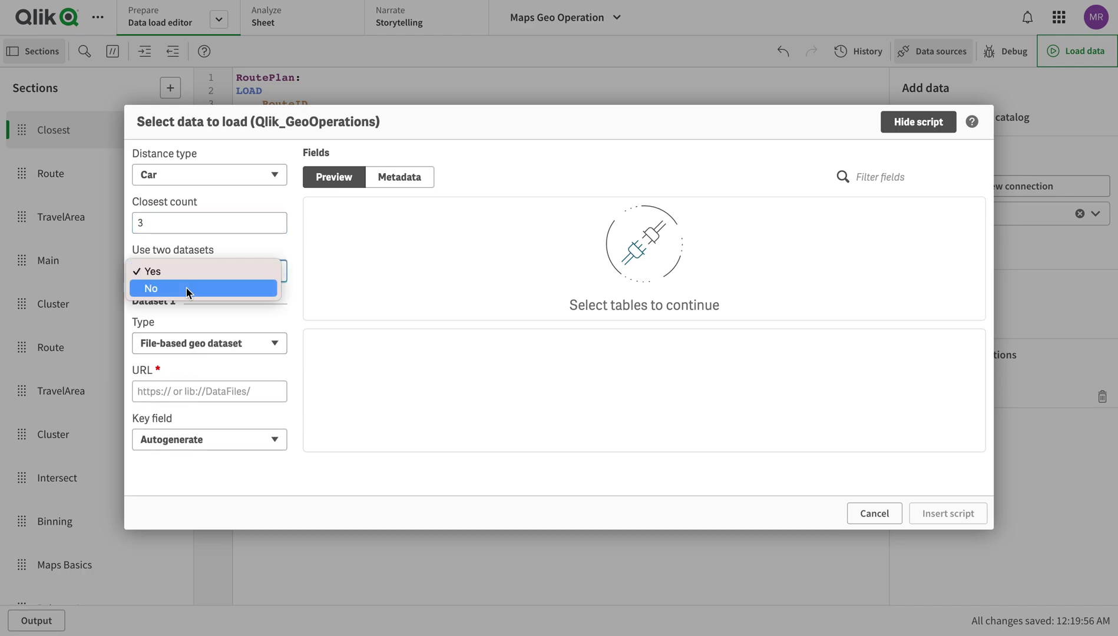
left_click(186, 287)
- Set the Dataset 1 type to Loaded table with RoutePlan as the table name
left_click(197, 347)
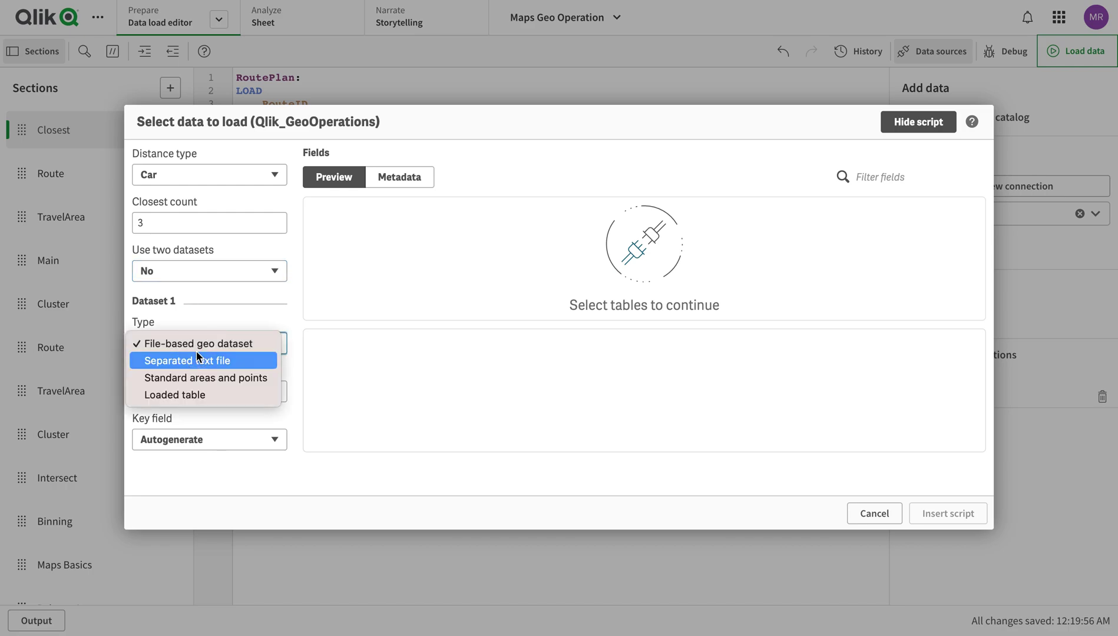
left_click(179, 406)
left_click(198, 347)
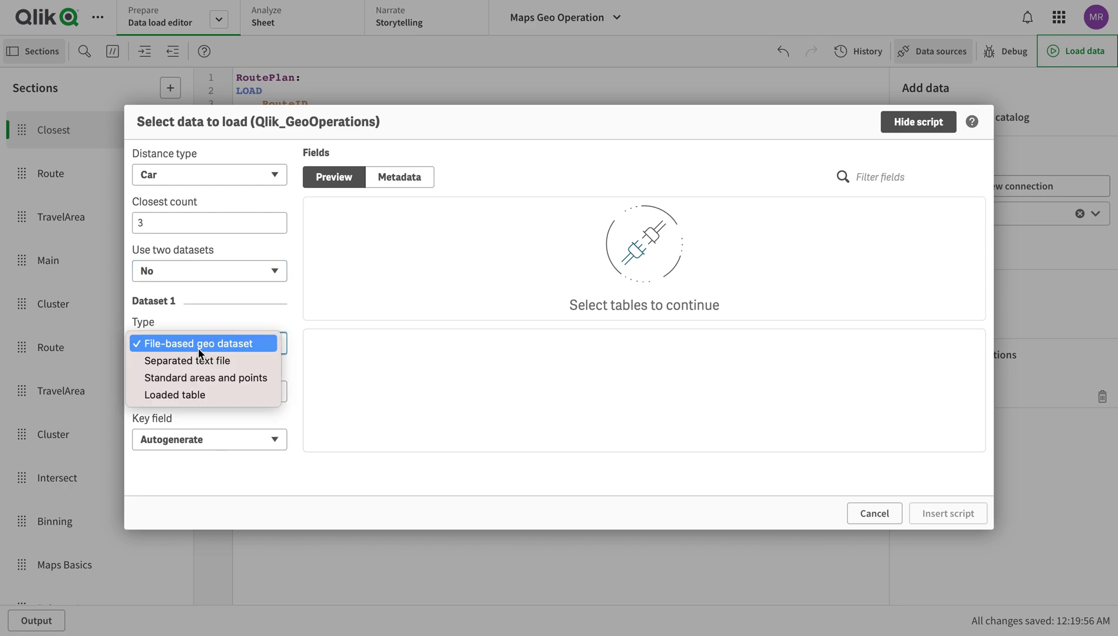
left_click(188, 396)
left_click(192, 391)
type("RoutePlan")
- Specify RouteID as the key field and Location as the point geometry field for the RoutePlan dataset
scroll(226, 383, "down", 3)
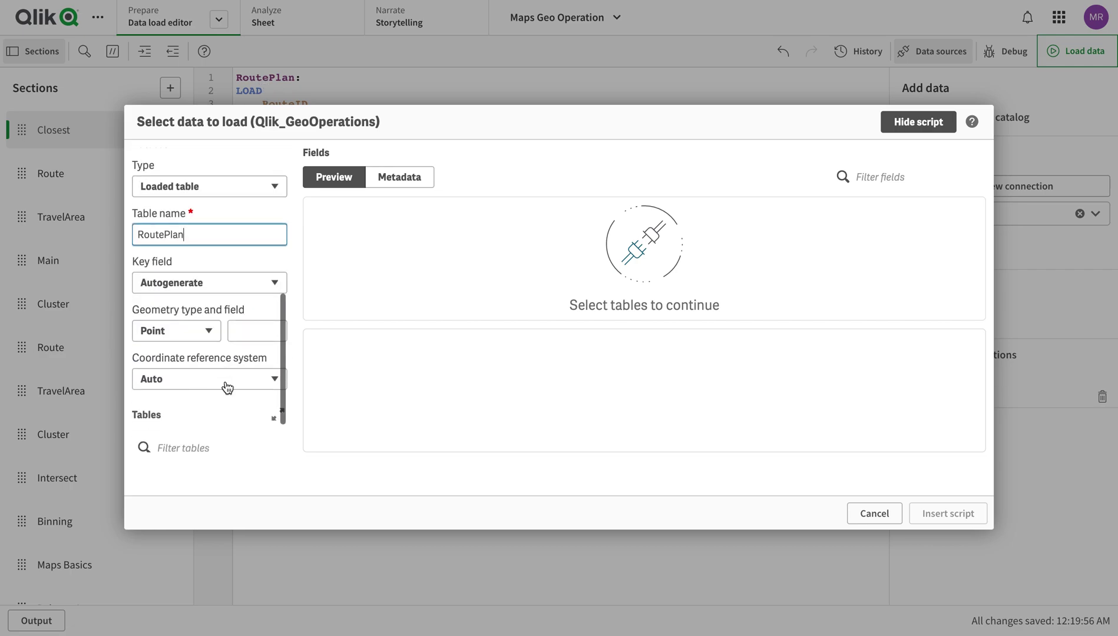
left_click(239, 287)
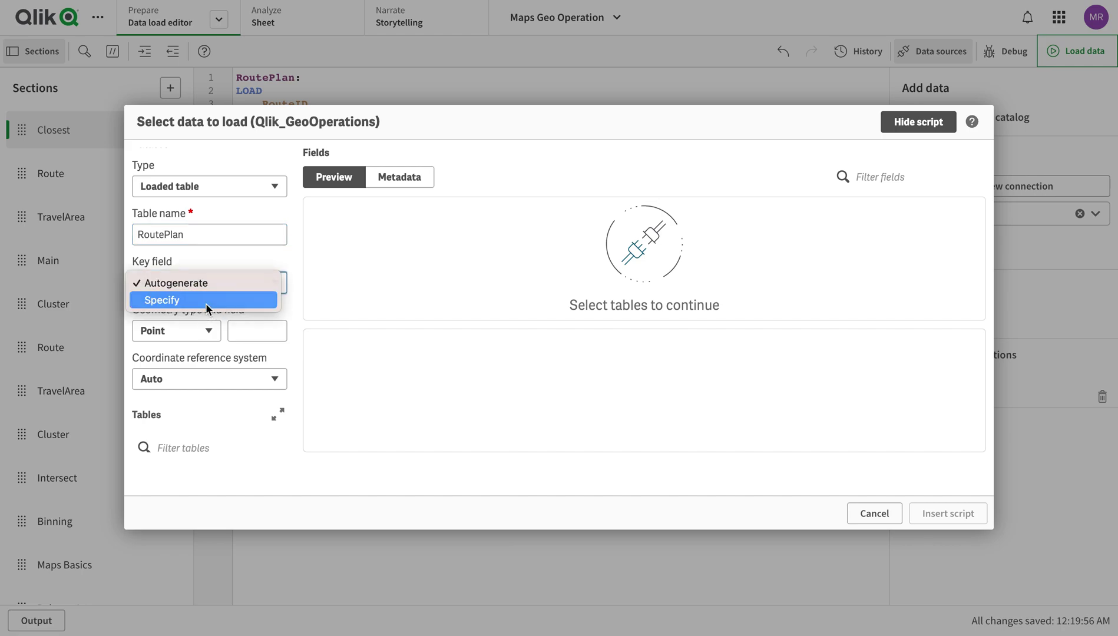
left_click(205, 305)
left_click(252, 283)
type("RouteID")
left_click(253, 331)
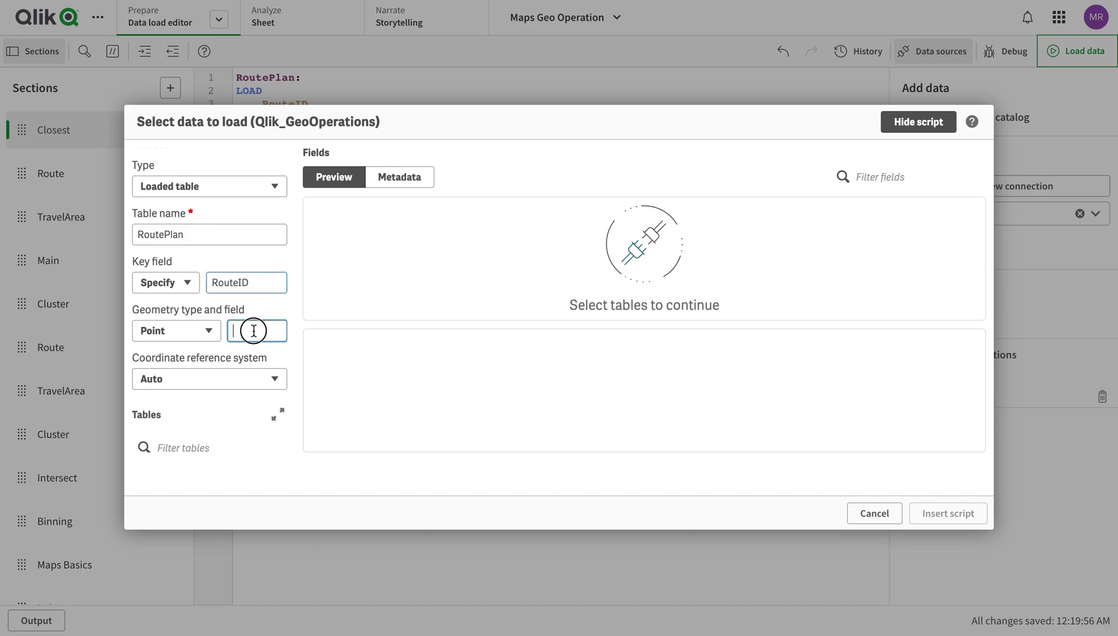
type("Location")
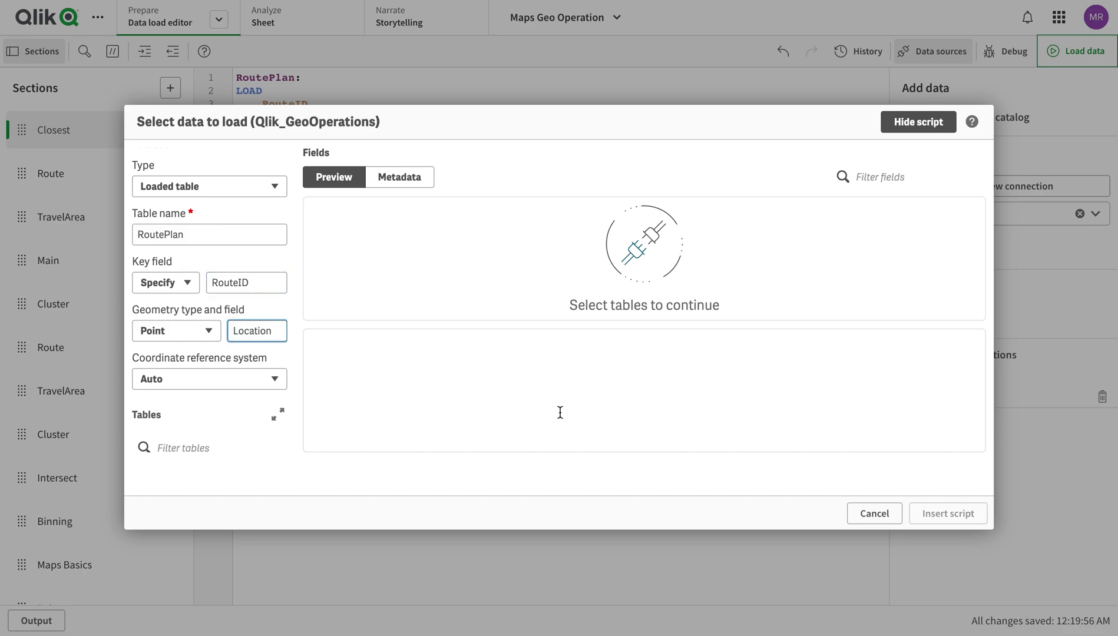
- Select the ClosestResultTable table and insert its load script into the Closest section
scroll(182, 379, "down", 1)
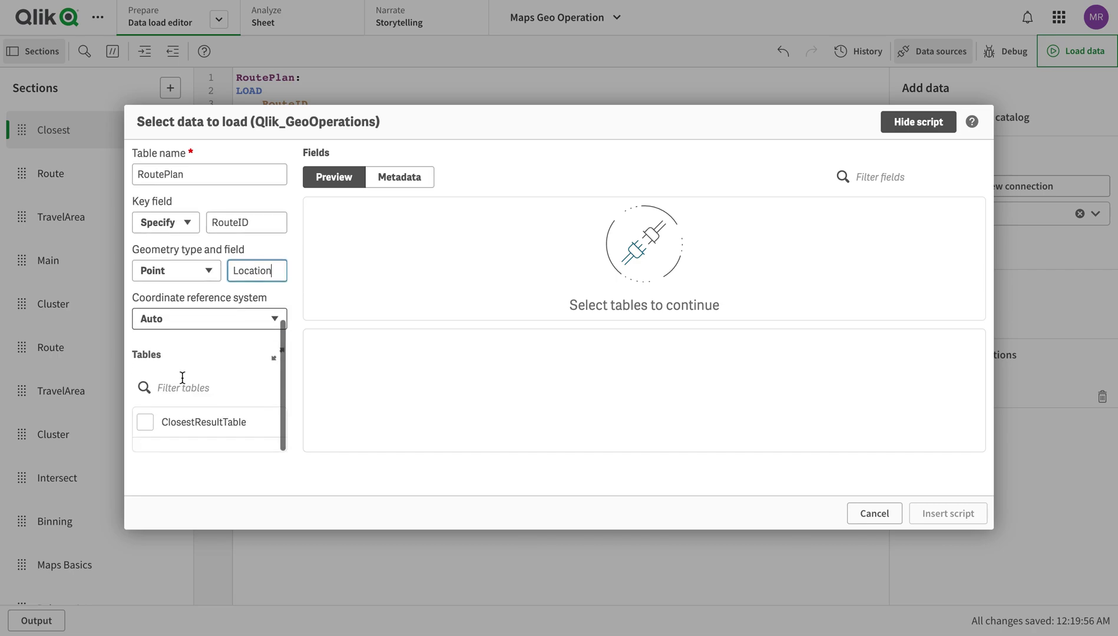
left_click(143, 421)
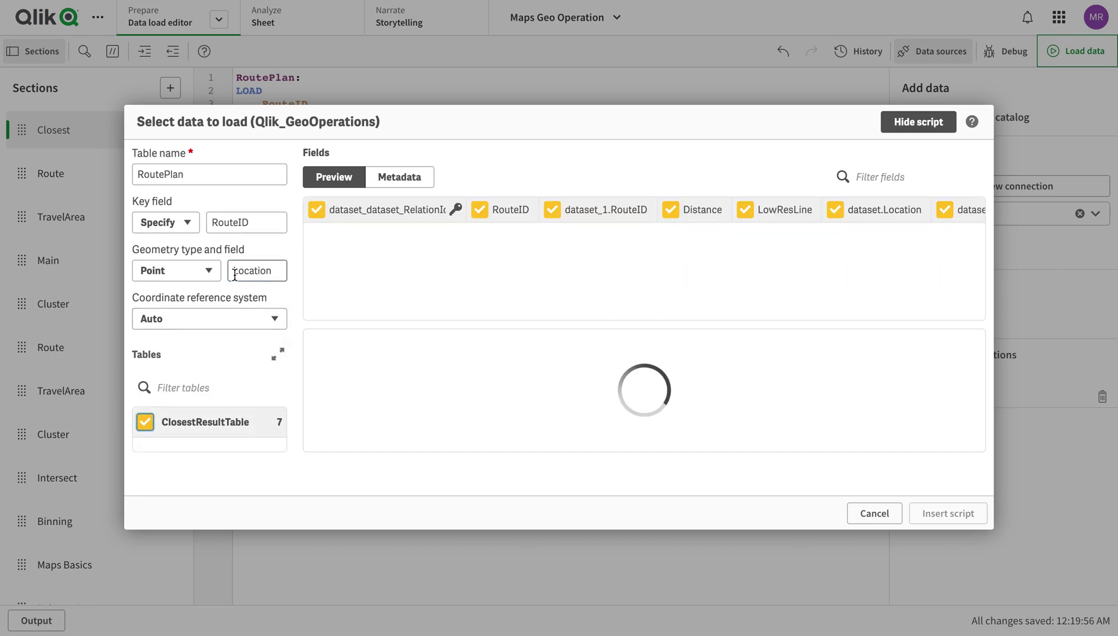
left_click(972, 517)
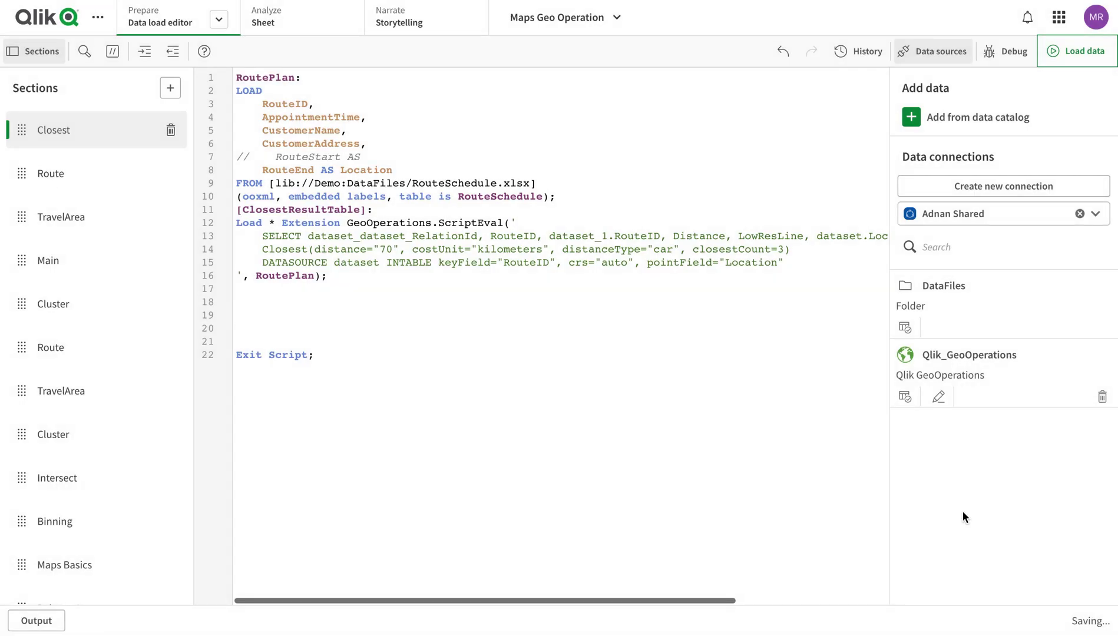
- Examine the inserted ClosestResultTable script, including its selected fields, Closest parameters and Location point field
double_click(383, 171)
double_click(757, 262)
left_click(758, 263)
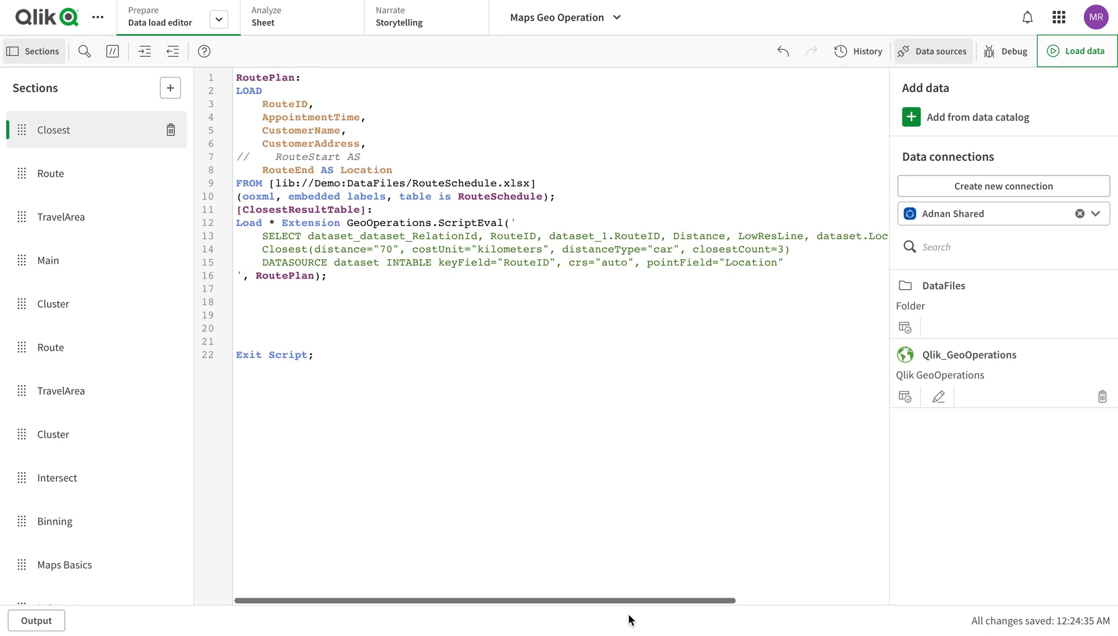
left_click(880, 600)
left_click(674, 235)
scroll(863, 235, "right", 2)
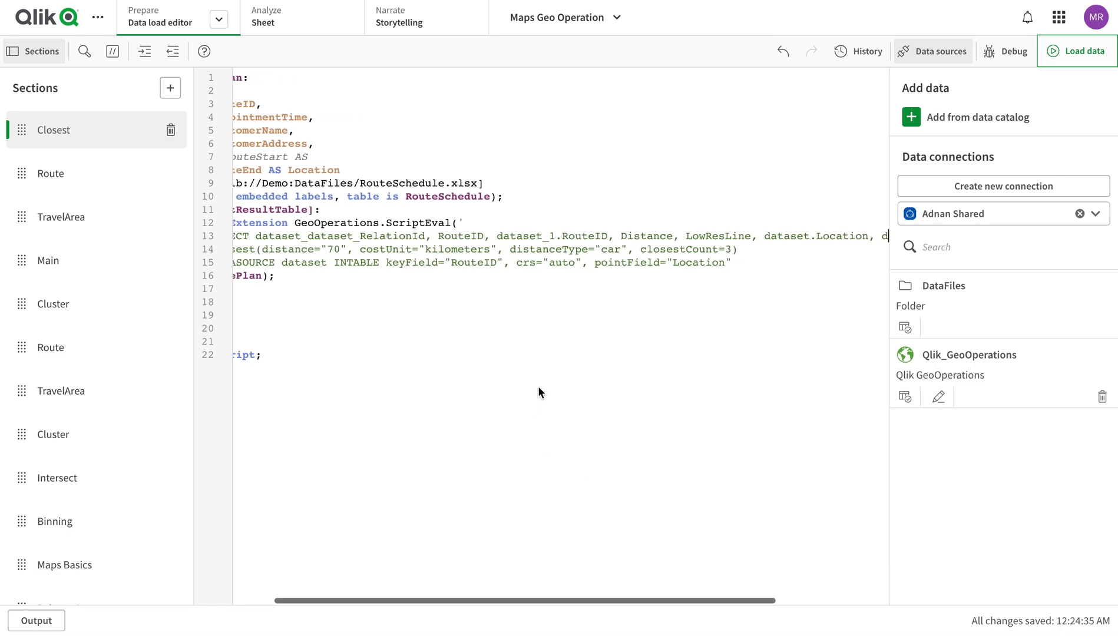
scroll(538, 386, "right", 5)
scroll(538, 386, "left", 8)
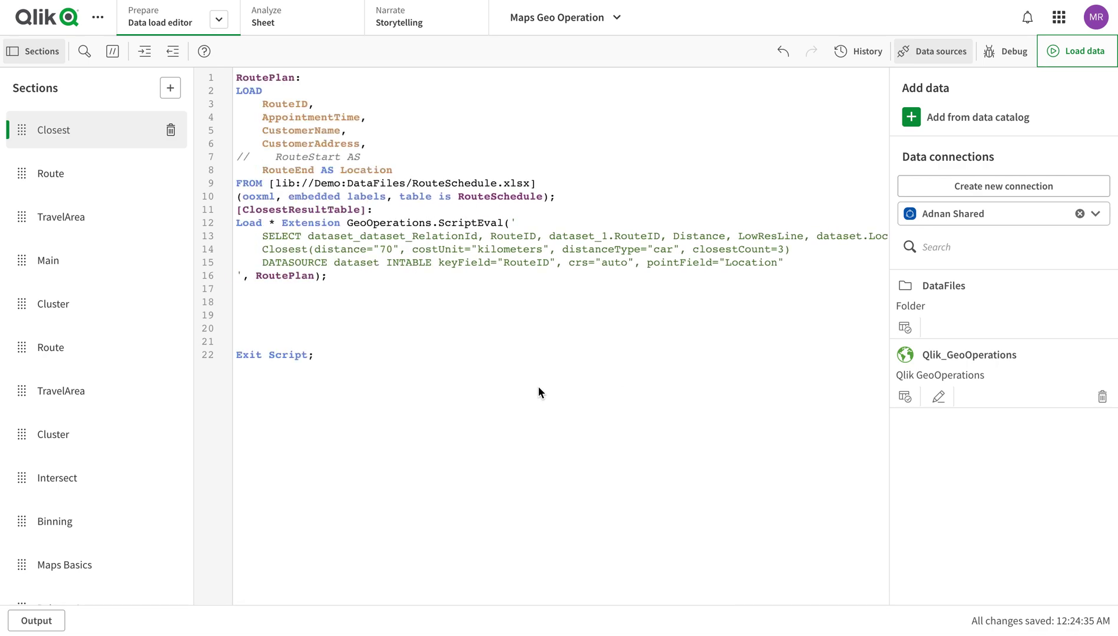
scroll(538, 386, "right", 5)
left_click(804, 237)
scroll(570, 252, "left", 4)
scroll(569, 253, "left", 2)
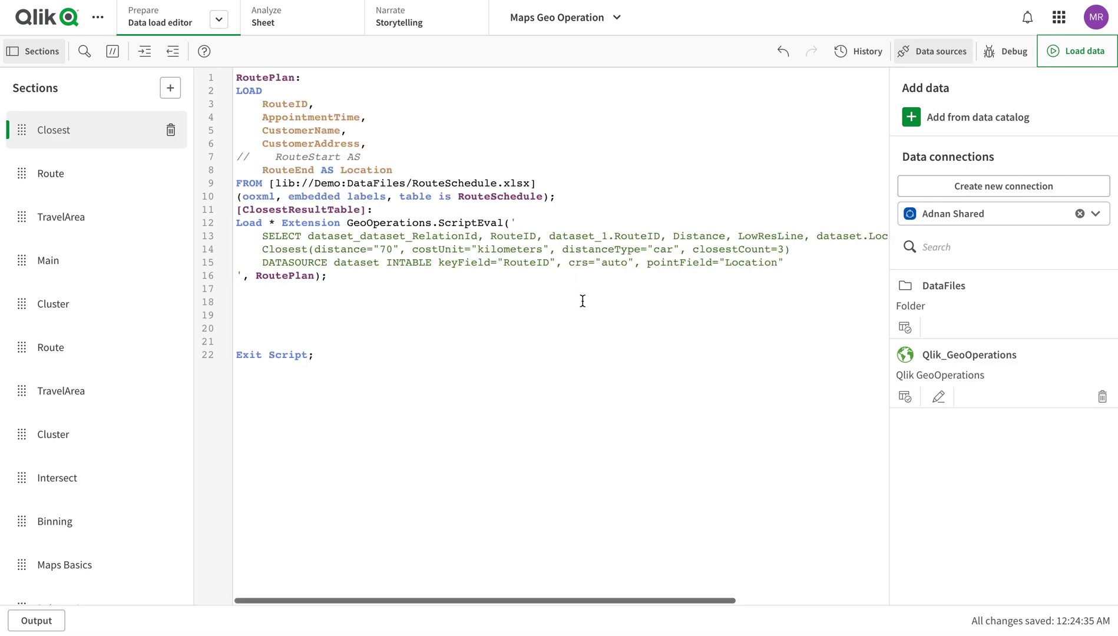
double_click(500, 252)
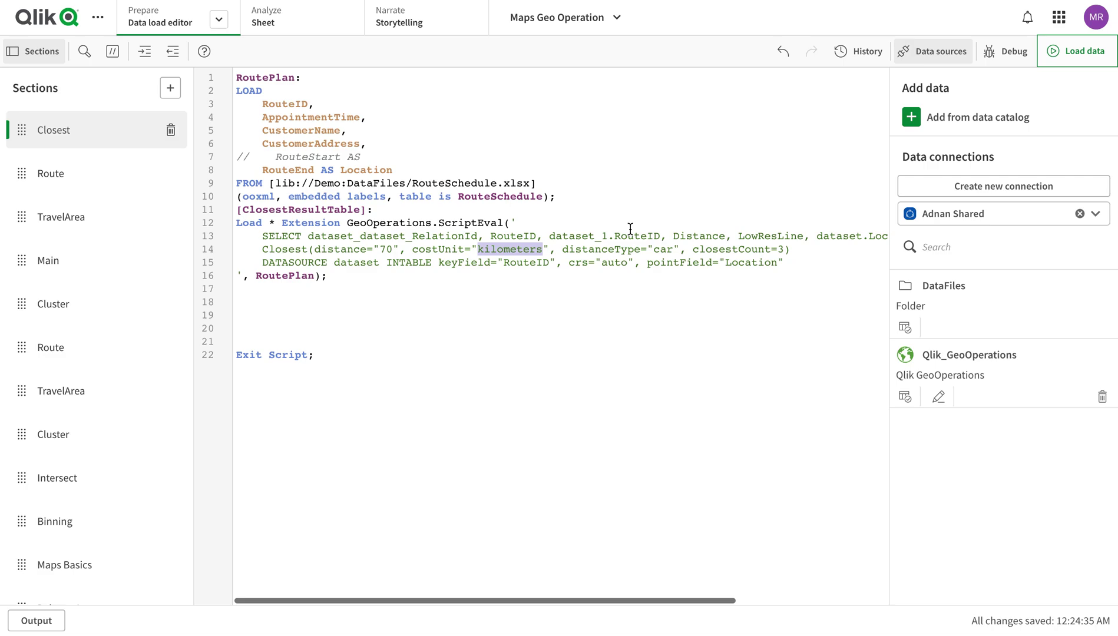
- Load the app's data with the updated script
left_click(1090, 55)
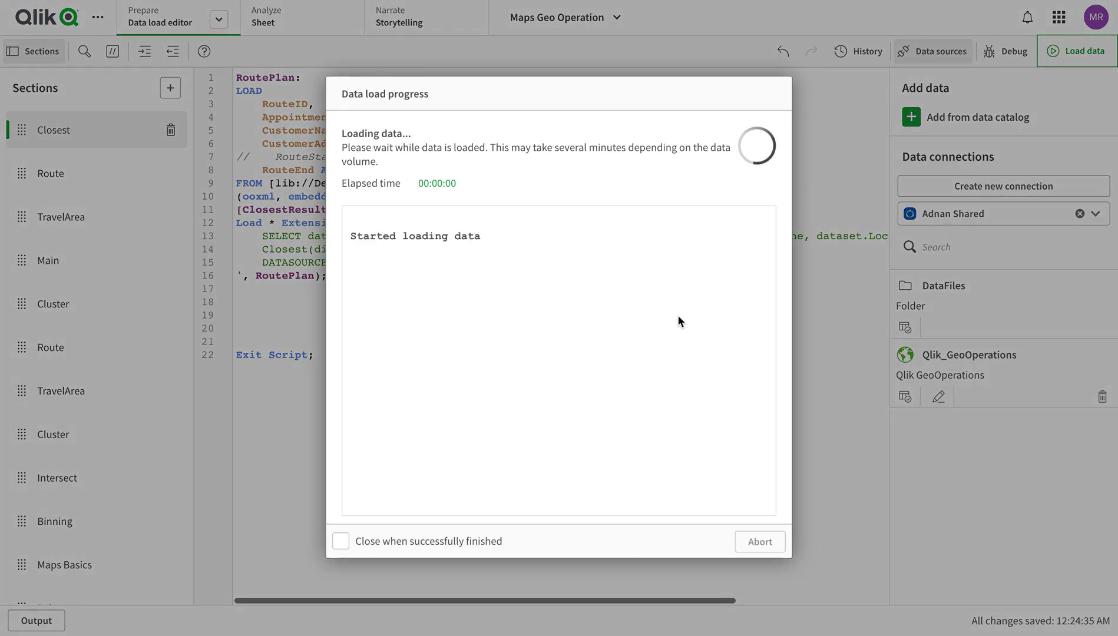
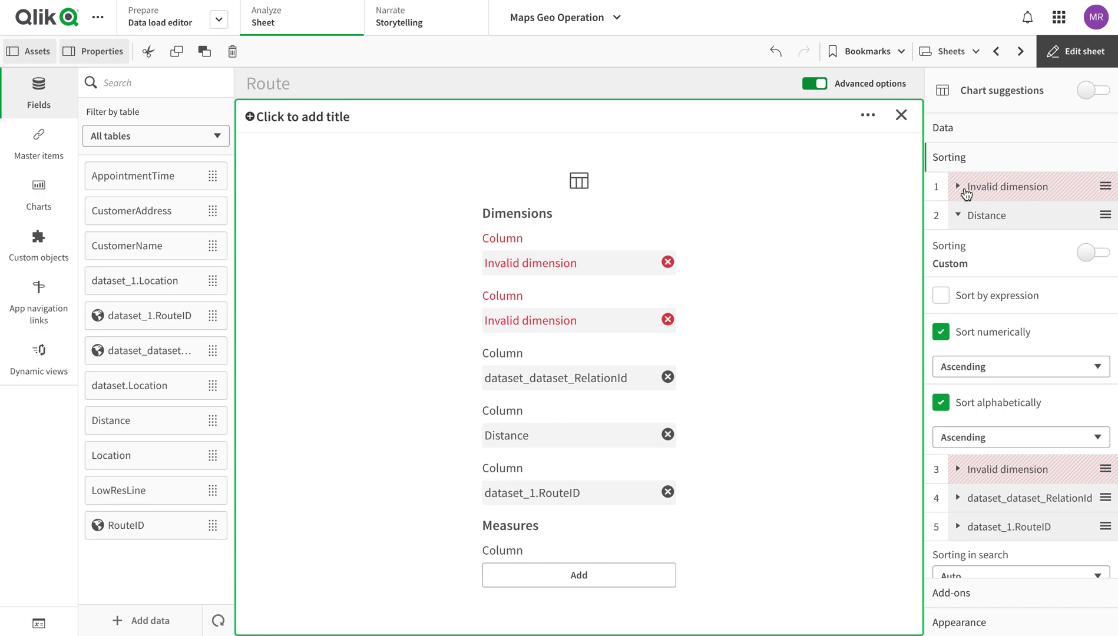
- Delete the two invalid dimension columns from the table on the Route sheet
left_click(949, 128)
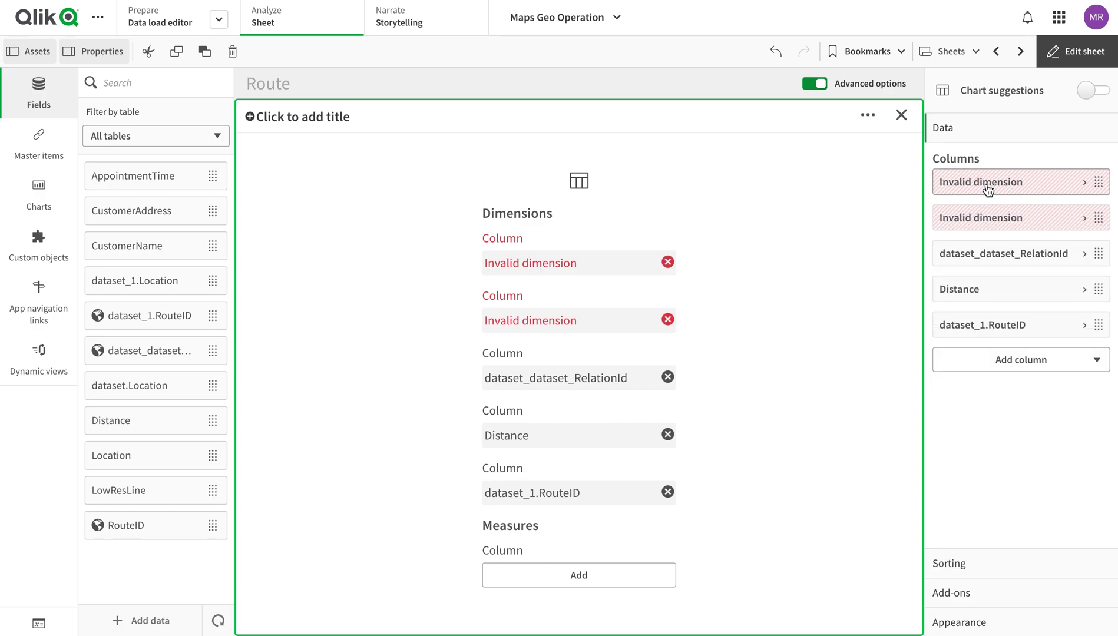
right_click(987, 189)
left_click(966, 160)
right_click(968, 182)
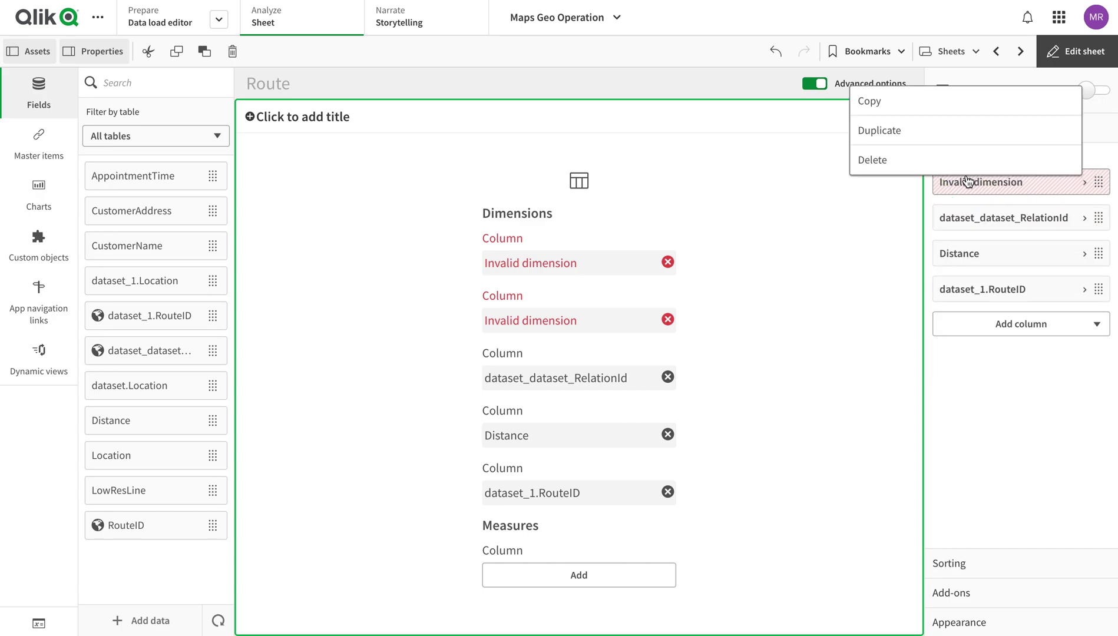
left_click(949, 164)
- Filter the fields to ClosestResultTable and add dataset_1.Location and dataset.Location as columns of the table
left_click(206, 143)
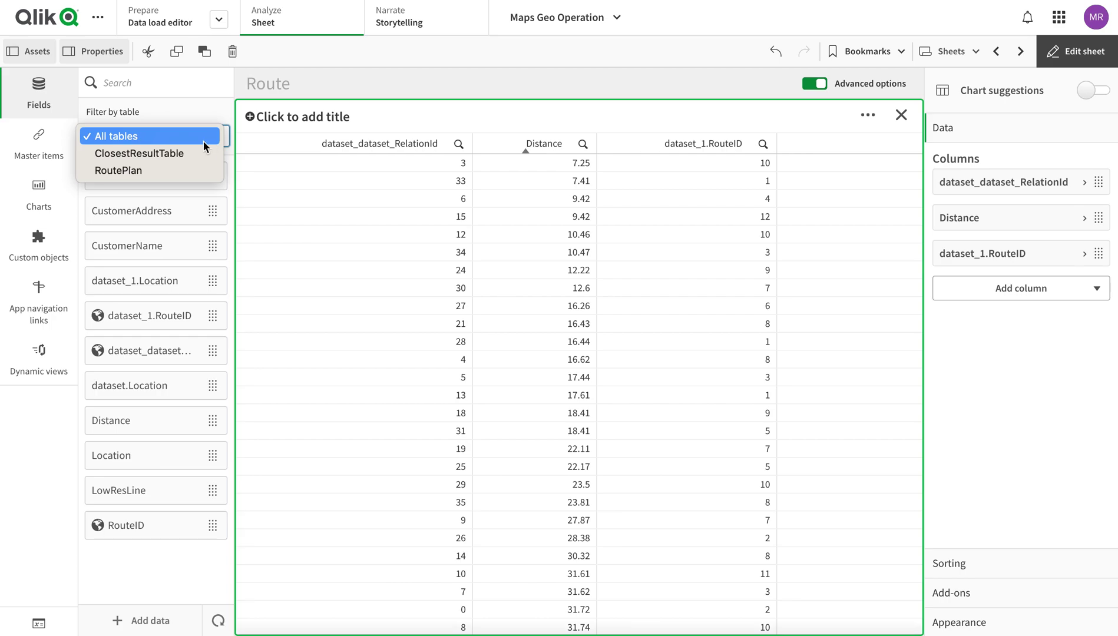
left_click(200, 153)
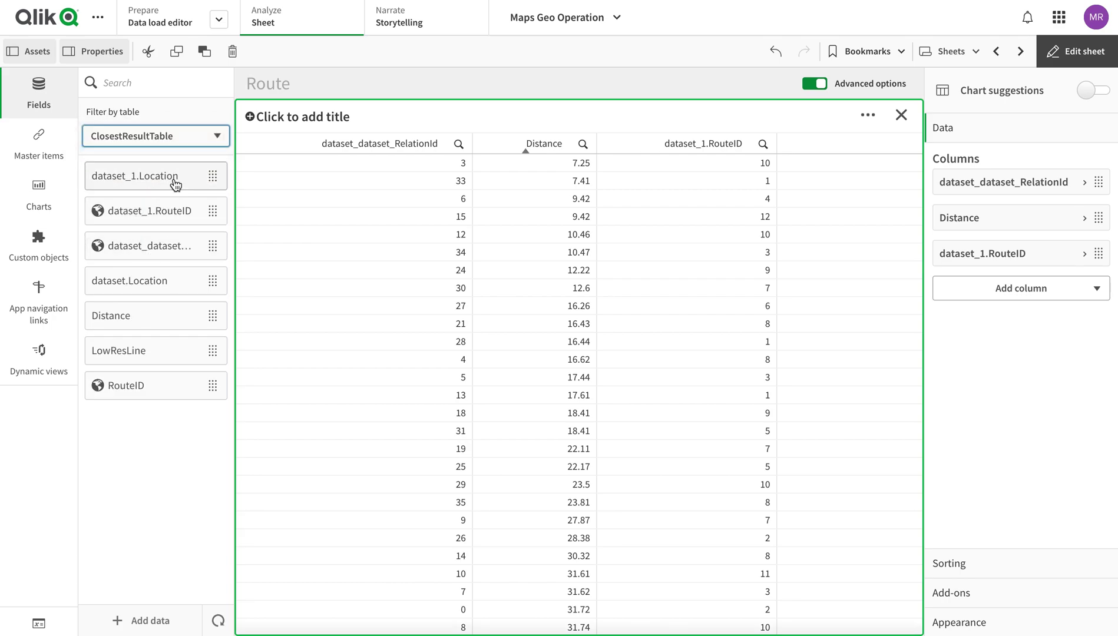
left_click_drag(175, 185, 503, 259)
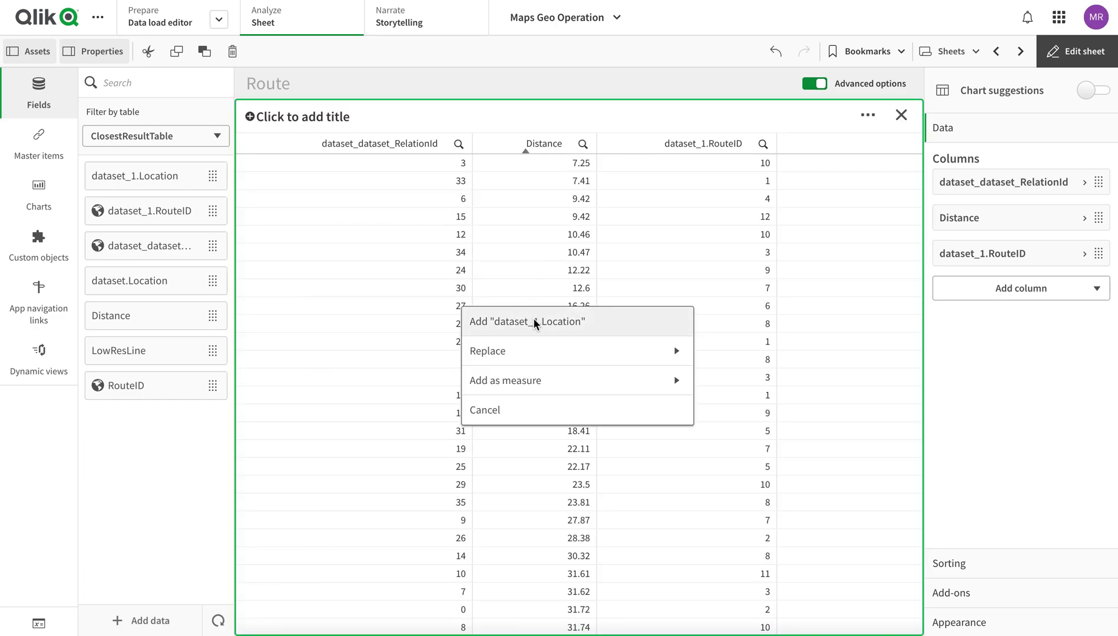
left_click(481, 318)
left_click_drag(146, 282, 503, 291)
left_click(510, 320)
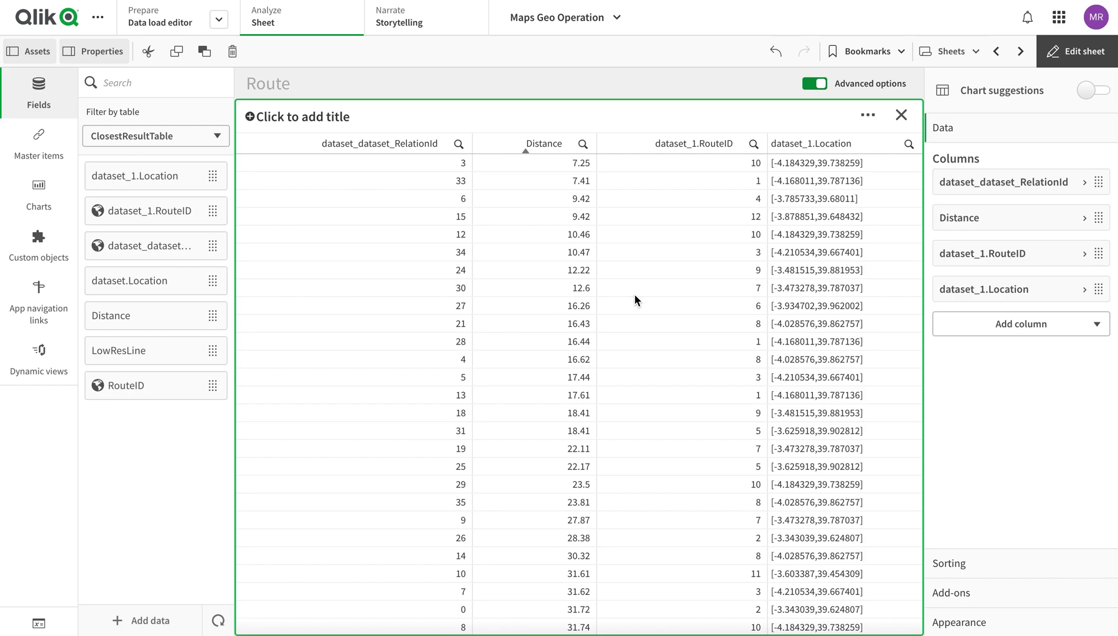
- Reorder the table's columns so dataset.Location comes first and dataset_1.Location second, and leave sheet editing
left_click_drag(995, 325, 983, 190)
left_click_drag(991, 325, 991, 215)
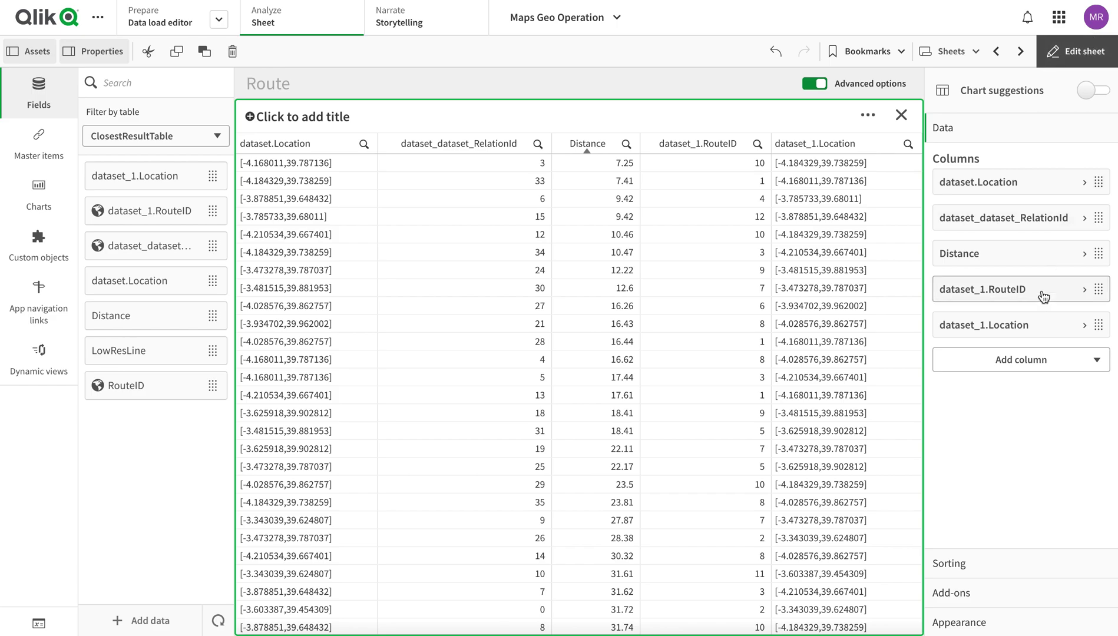
left_click_drag(1035, 327, 1014, 213)
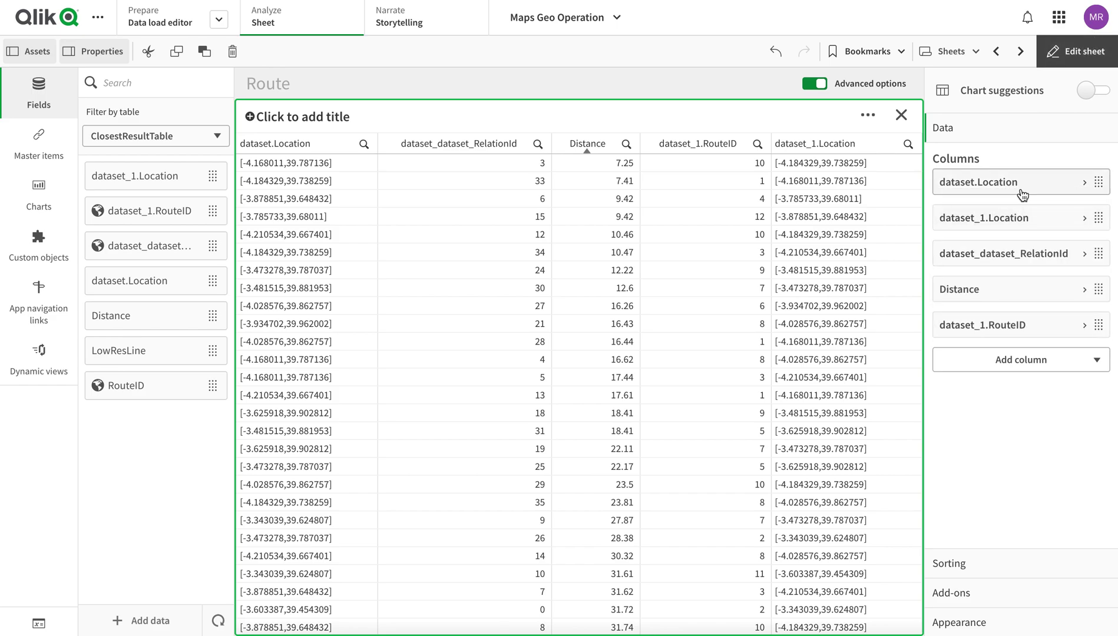
left_click(1083, 59)
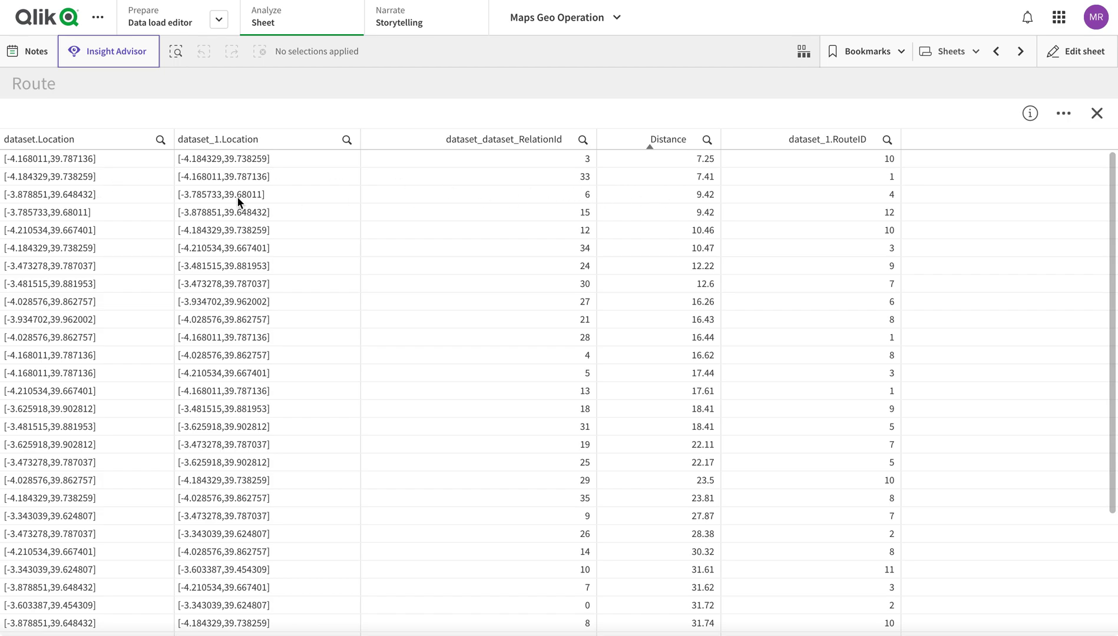
- Sort the table by dataset.Location and filter it to the location [-3.343039,39.624807]
left_click(105, 145)
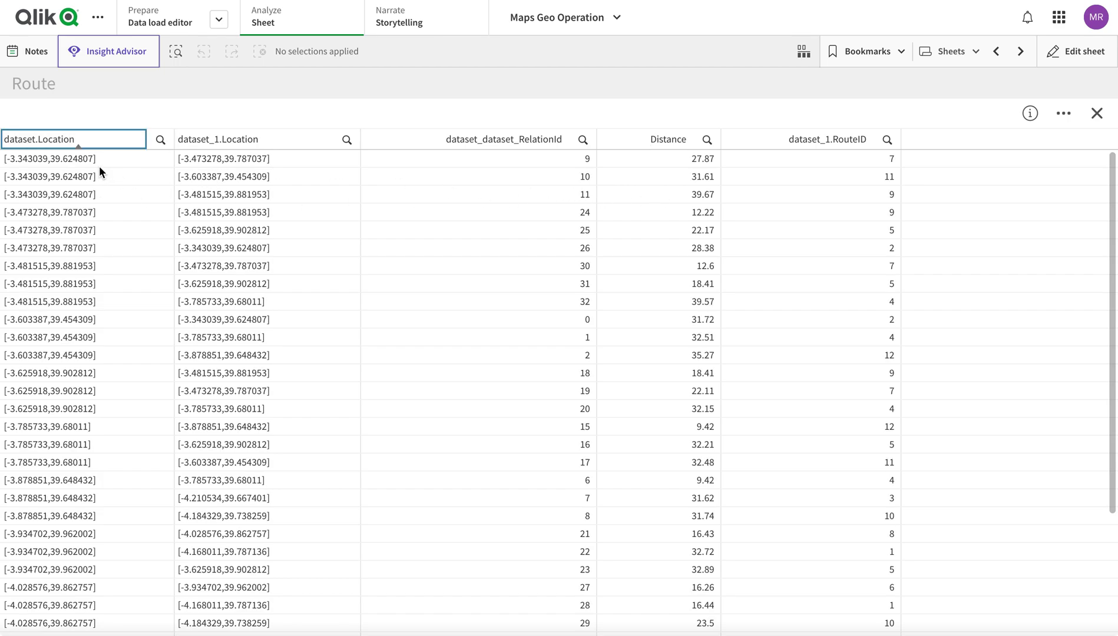
left_click(100, 163)
left_click(154, 110)
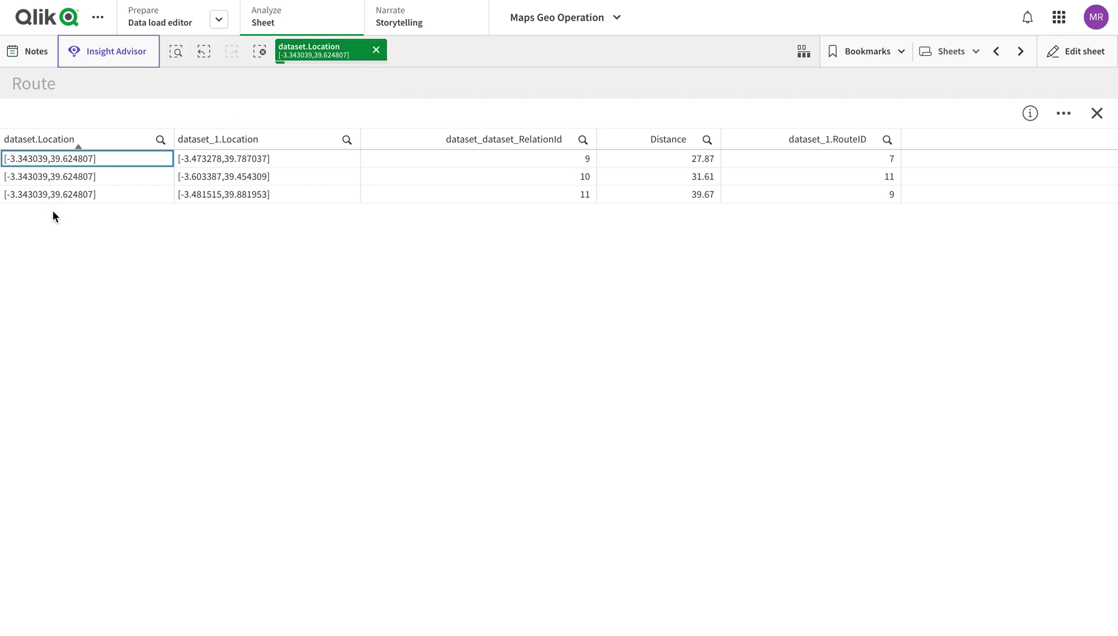
- Review the closest matches for dataset.Location [-3.473278,39.787037] and [-3.481515,39.881953] in turn, clearing each selection
key("ctrl+shift+d")
left_click(66, 241)
left_click(150, 112)
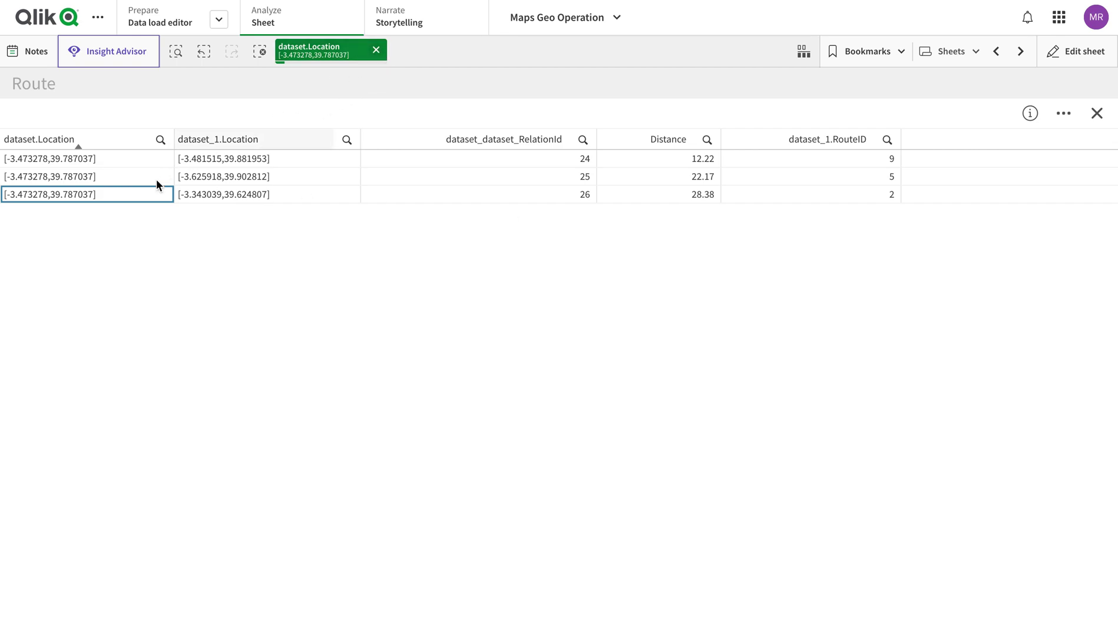
key("ctrl+shift+d")
left_click(54, 300)
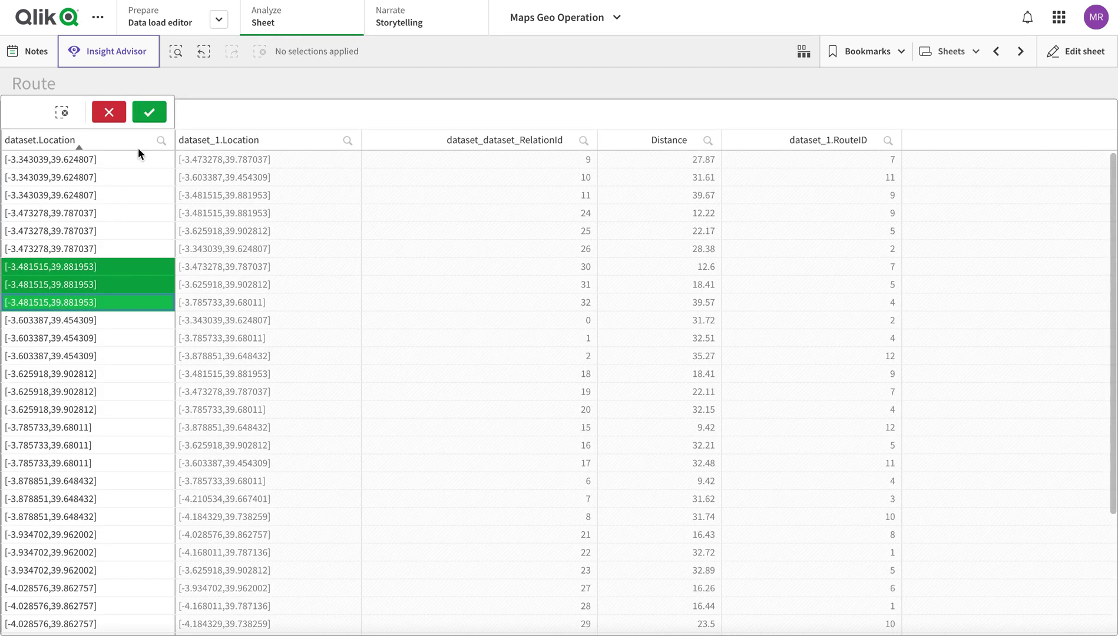
left_click(149, 112)
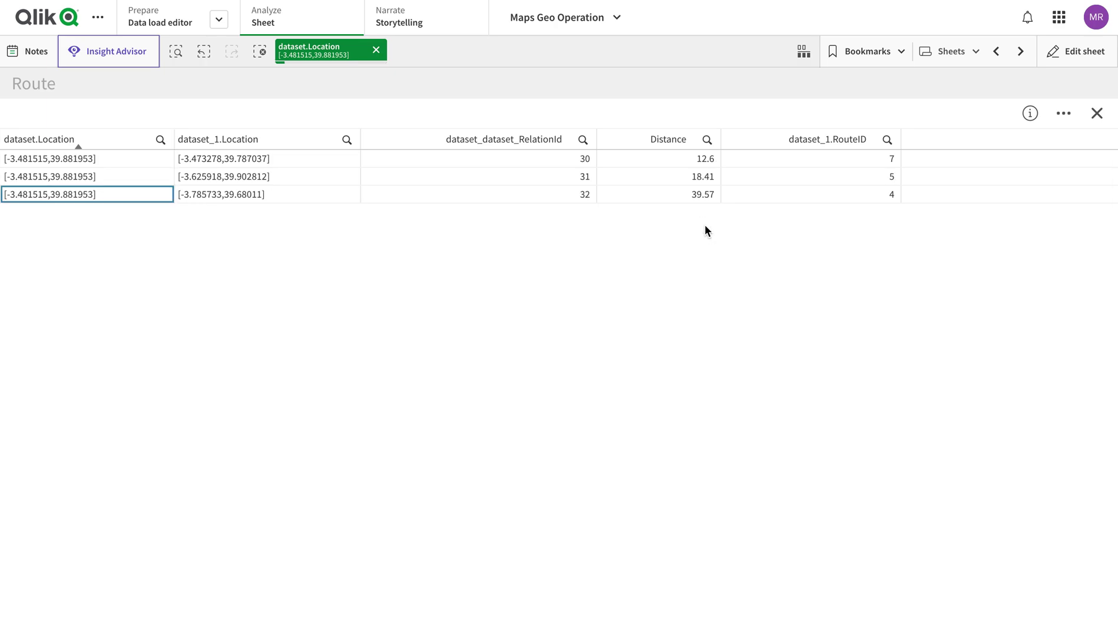
left_click(376, 51)
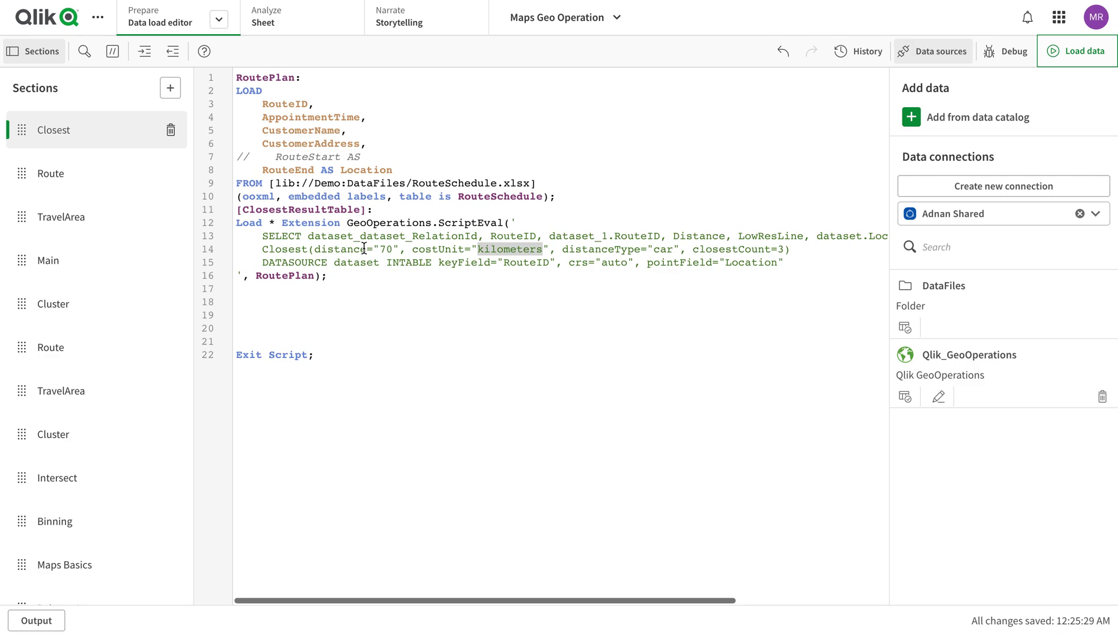
- Comment out the whole ClosestResultTable load block in the Closest section's script
left_click(265, 305)
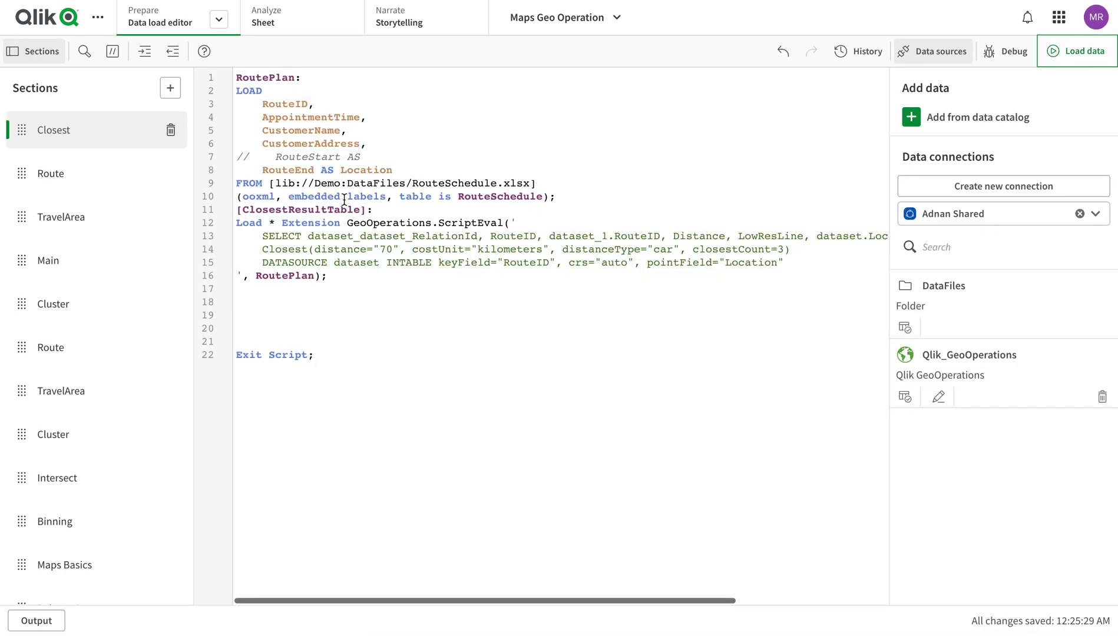
left_click_drag(237, 210, 322, 287)
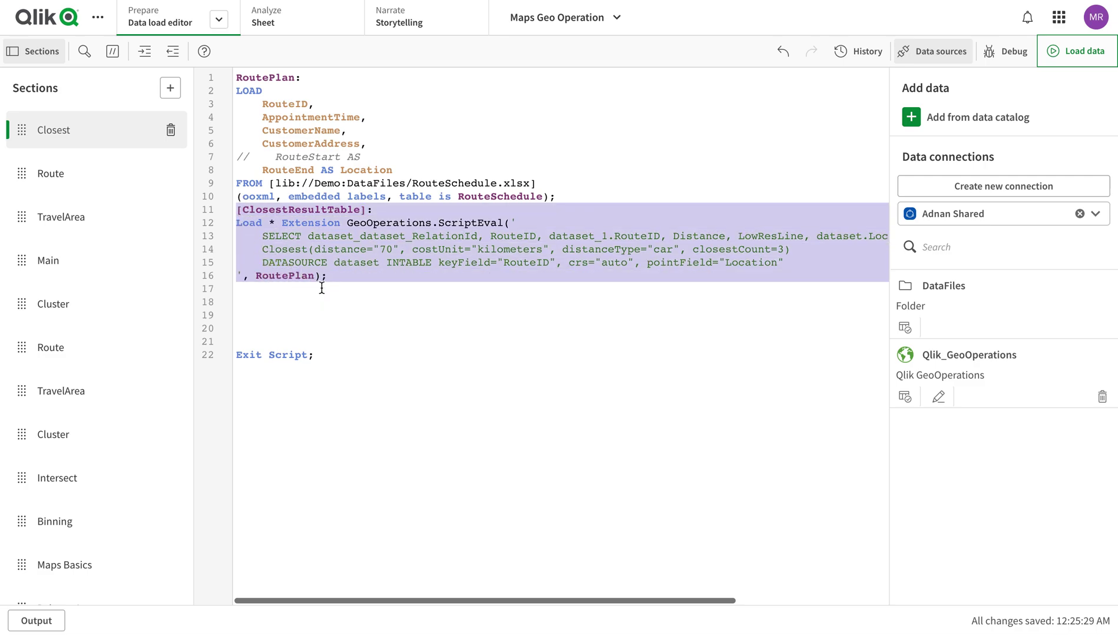
key("ctrl+k")
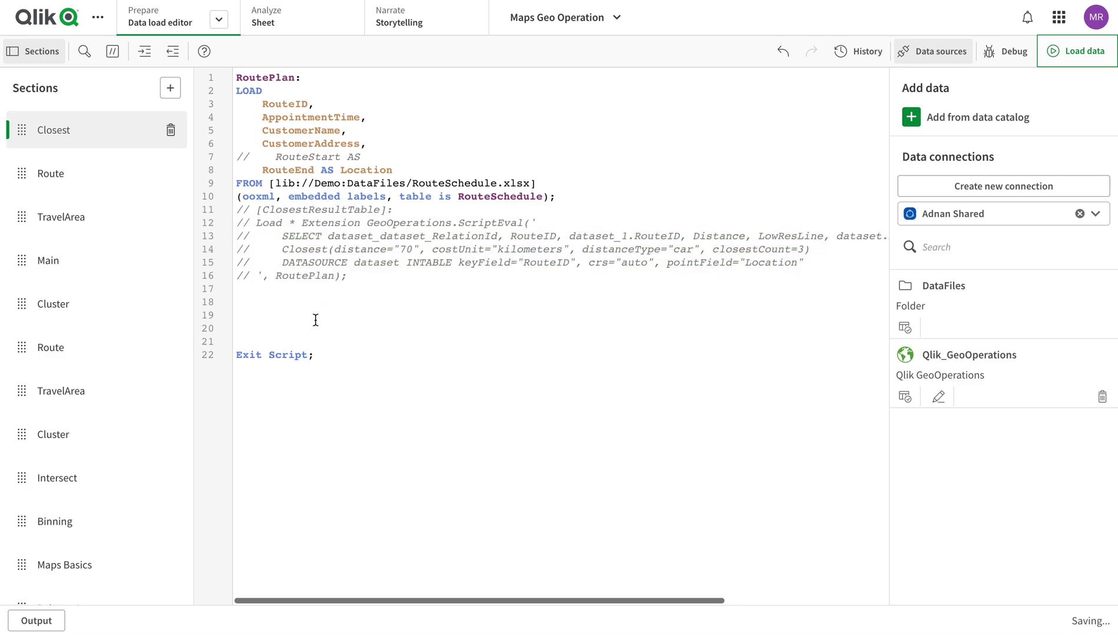
- Start a data selection from the Qlik_GeoOperations connection with the Routes operation and EndPoint as destination field
left_click(904, 397)
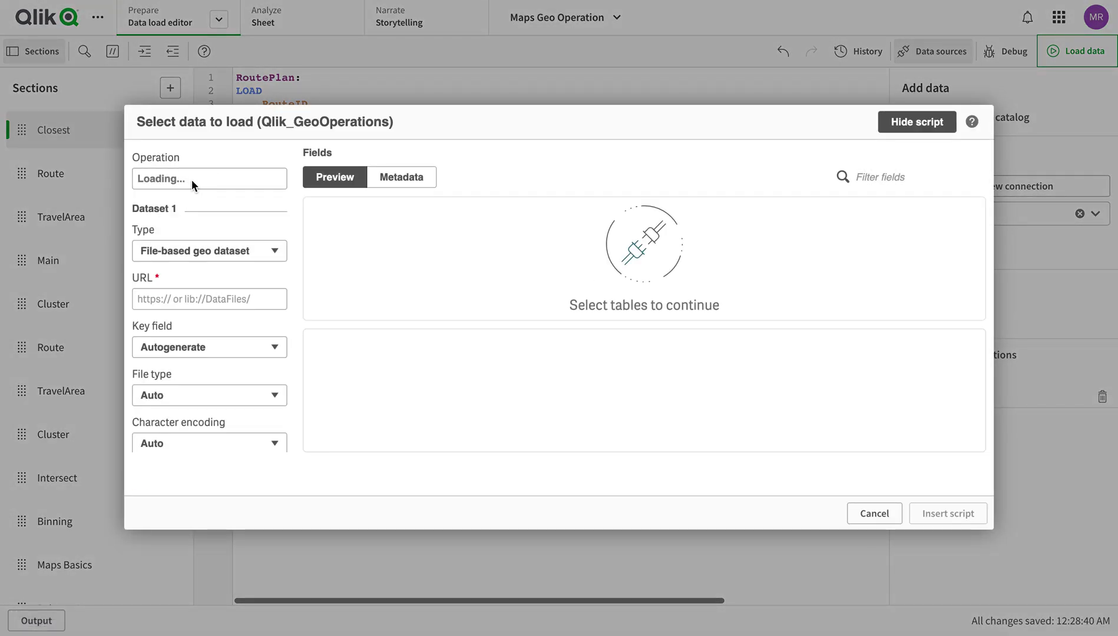
left_click(177, 177)
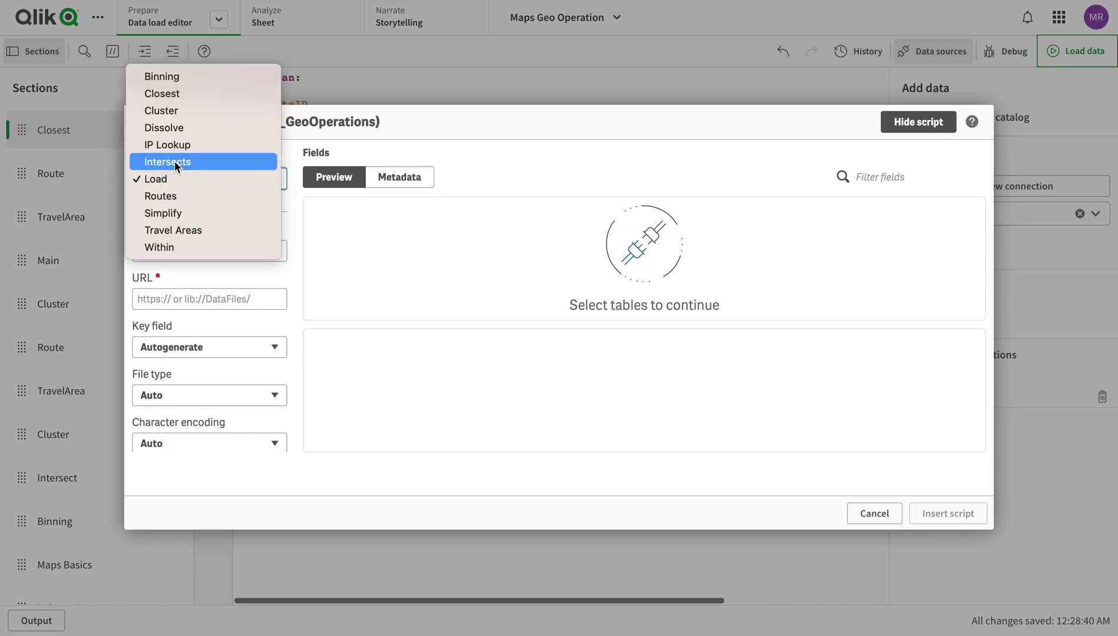
left_click(168, 194)
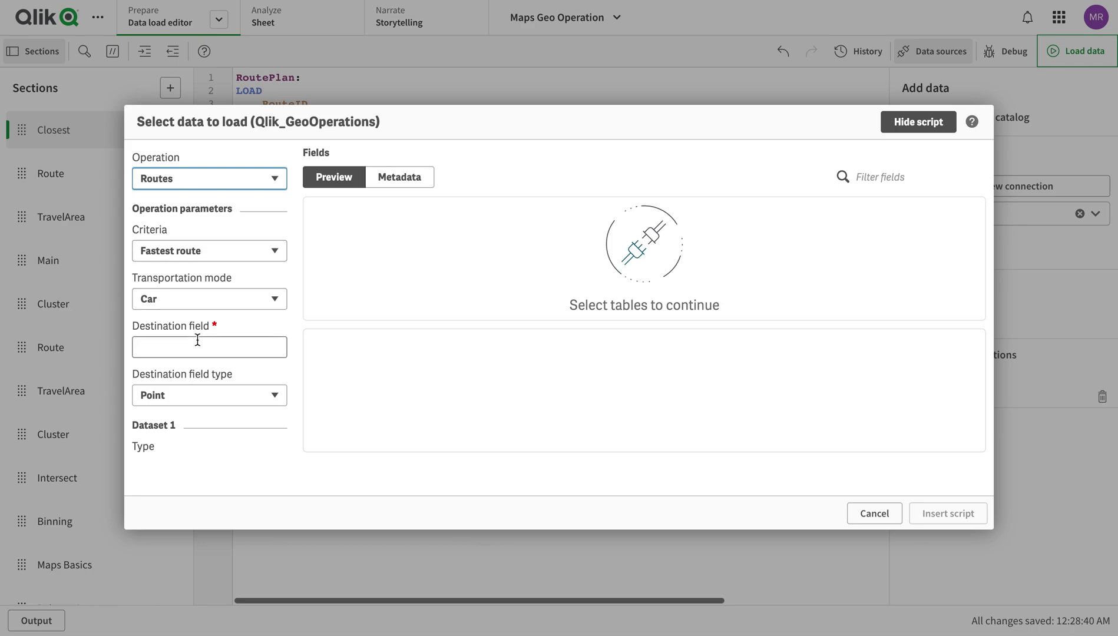
scroll(198, 348, "down", 1)
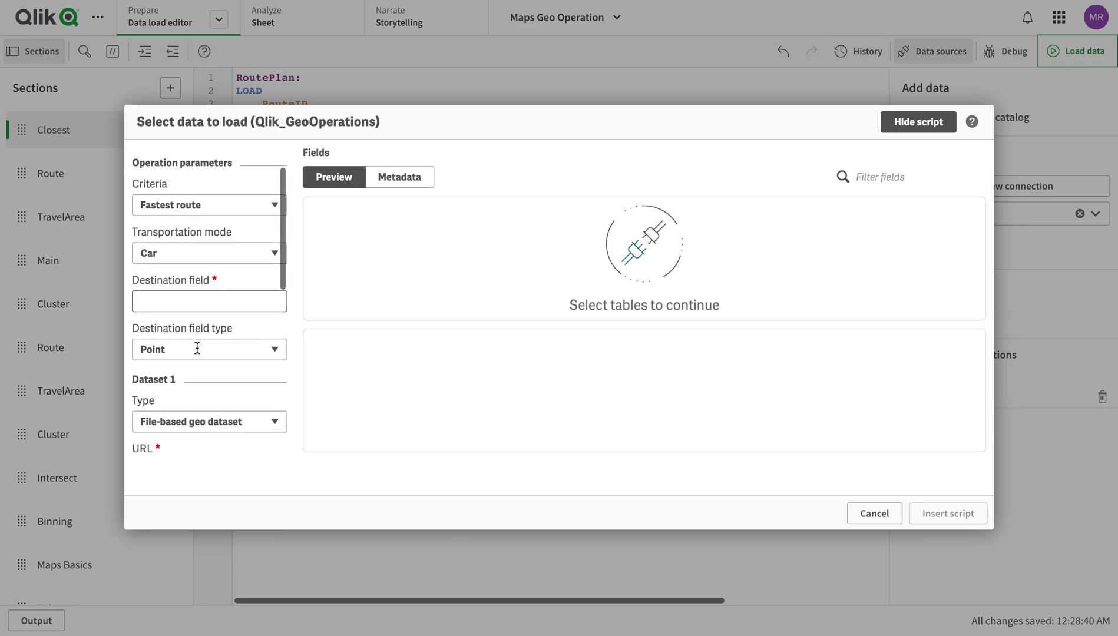
left_click(203, 295)
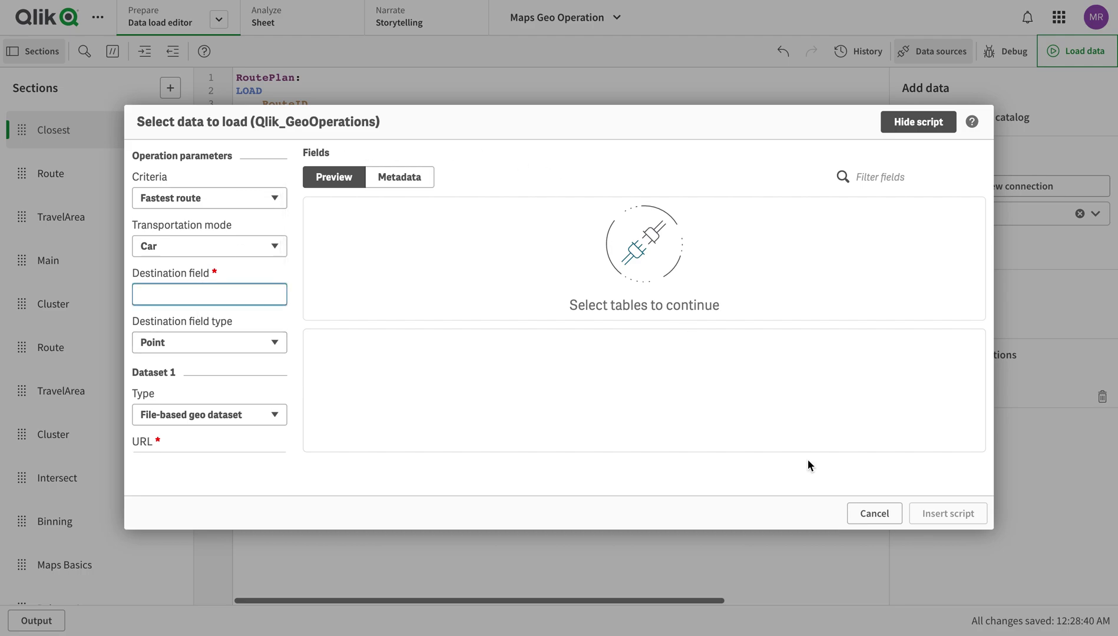
type("EndPoint")
- Set Dataset 1 to a loaded table with the table name RoutePlan
scroll(207, 350, "down", 1)
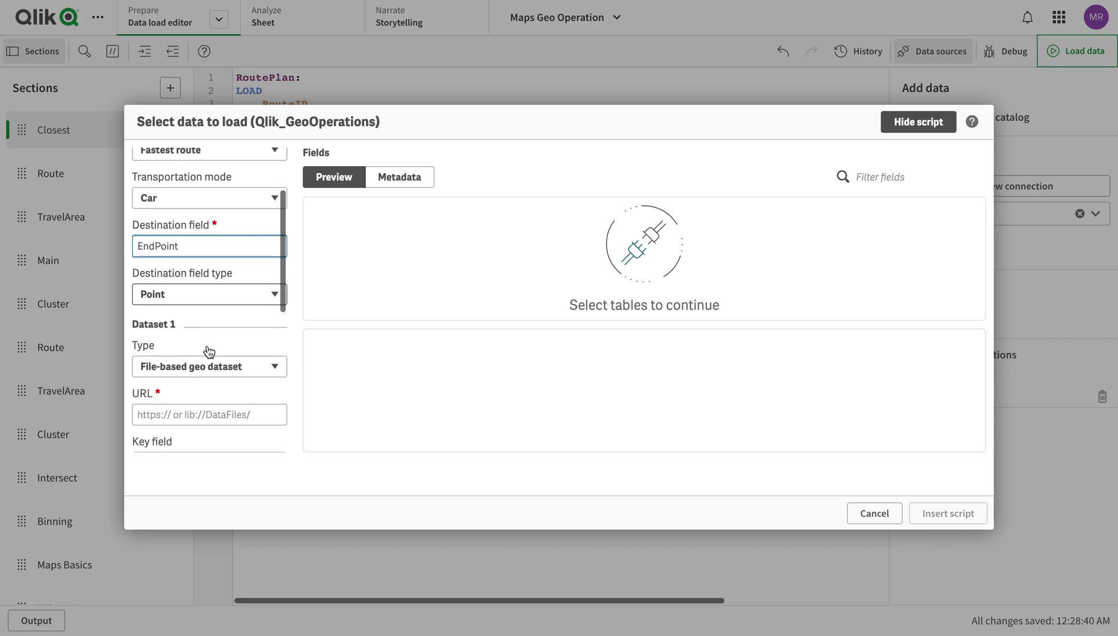
scroll(195, 373, "down", 2)
left_click(197, 287)
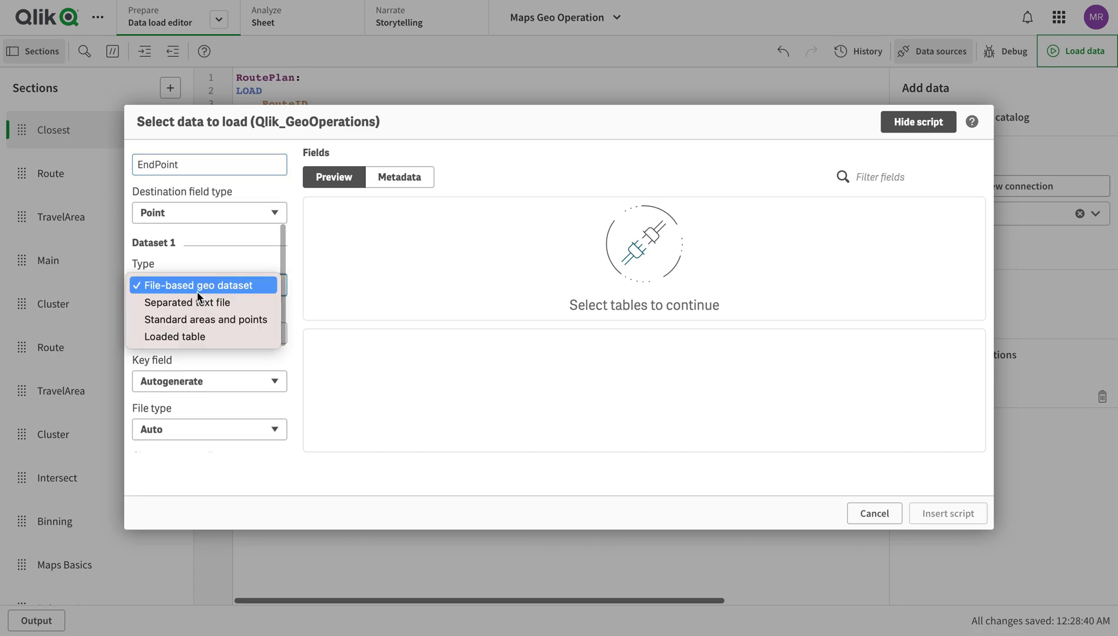
left_click(181, 334)
left_click(208, 327)
type("RoutePlan")
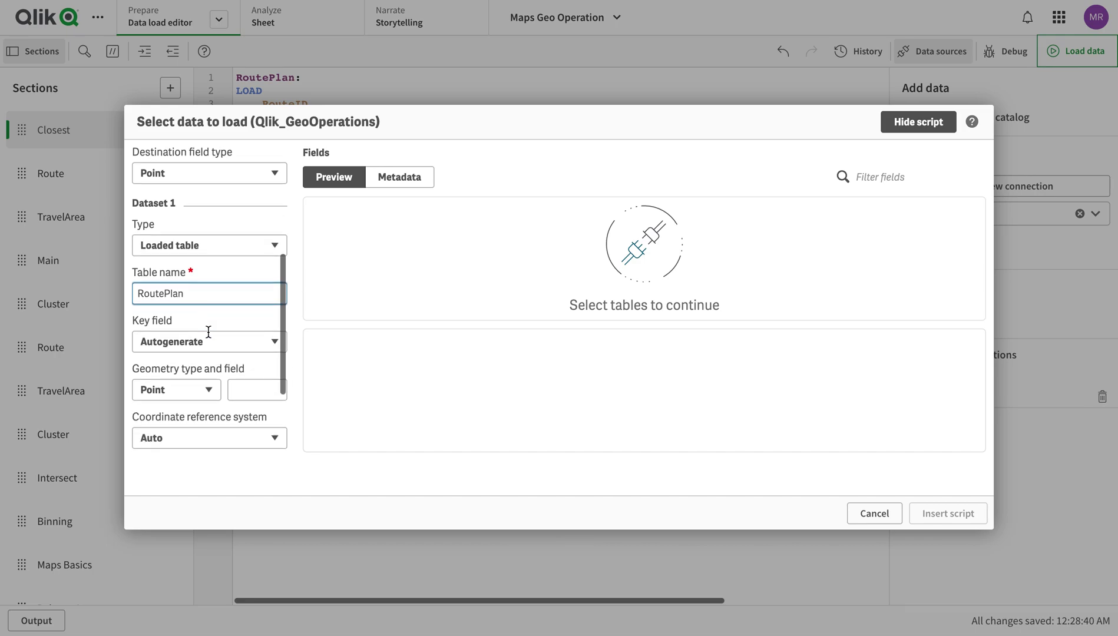
- Specify RouteID as the dataset's key field and StartPoint as its point geometry field
scroll(208, 327, "down", 4)
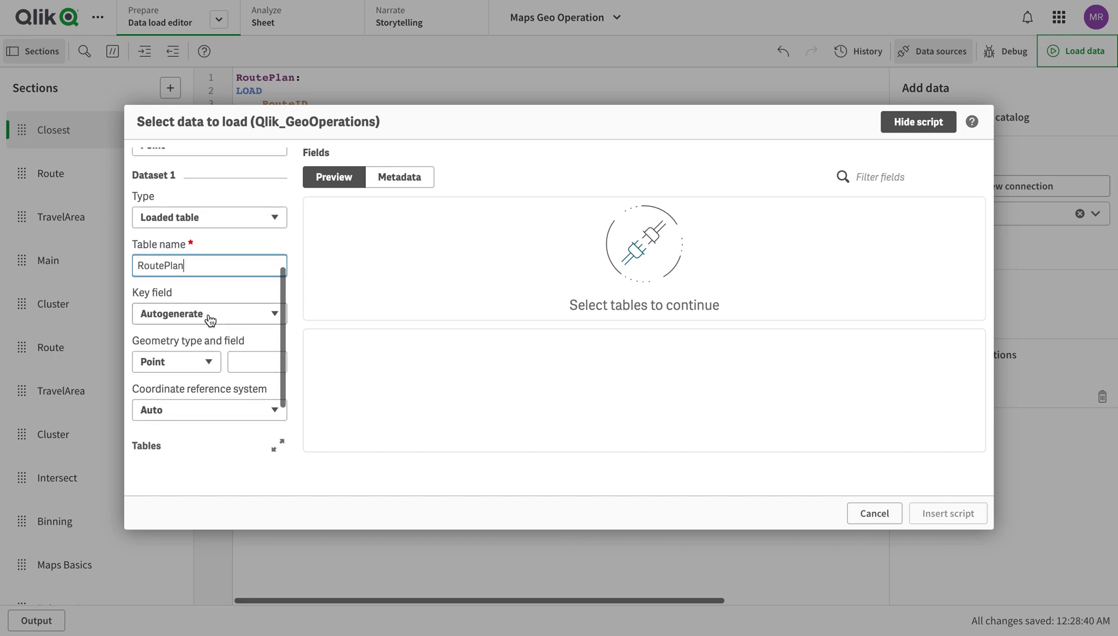
scroll(209, 314, "up", 4)
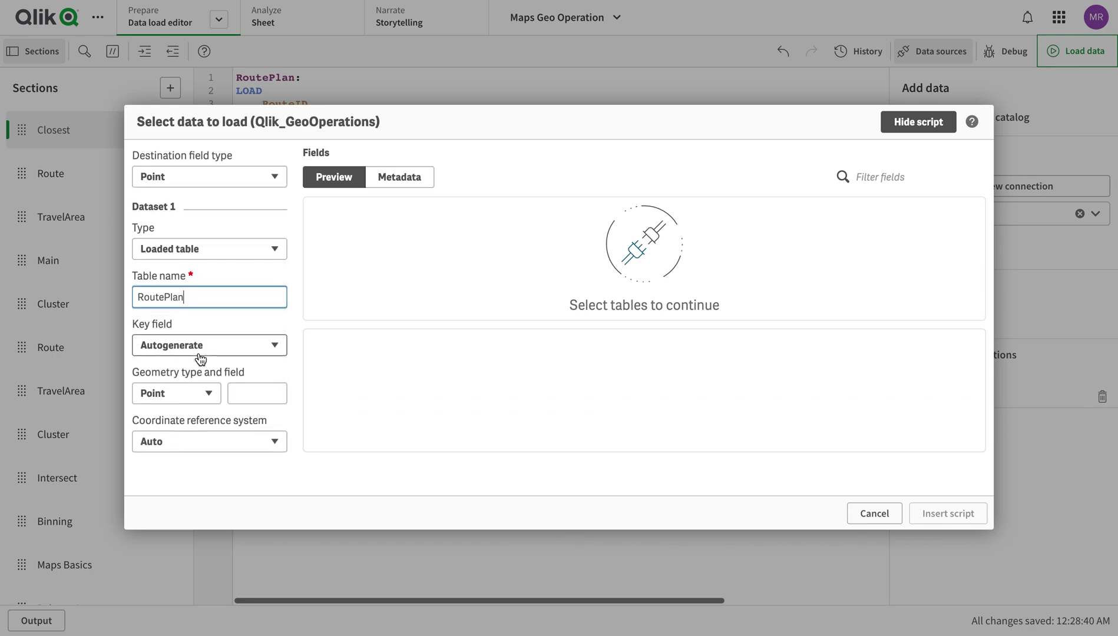
scroll(200, 349, "down", 1)
left_click(203, 291)
left_click(195, 311)
left_click(245, 292)
type("RouteID")
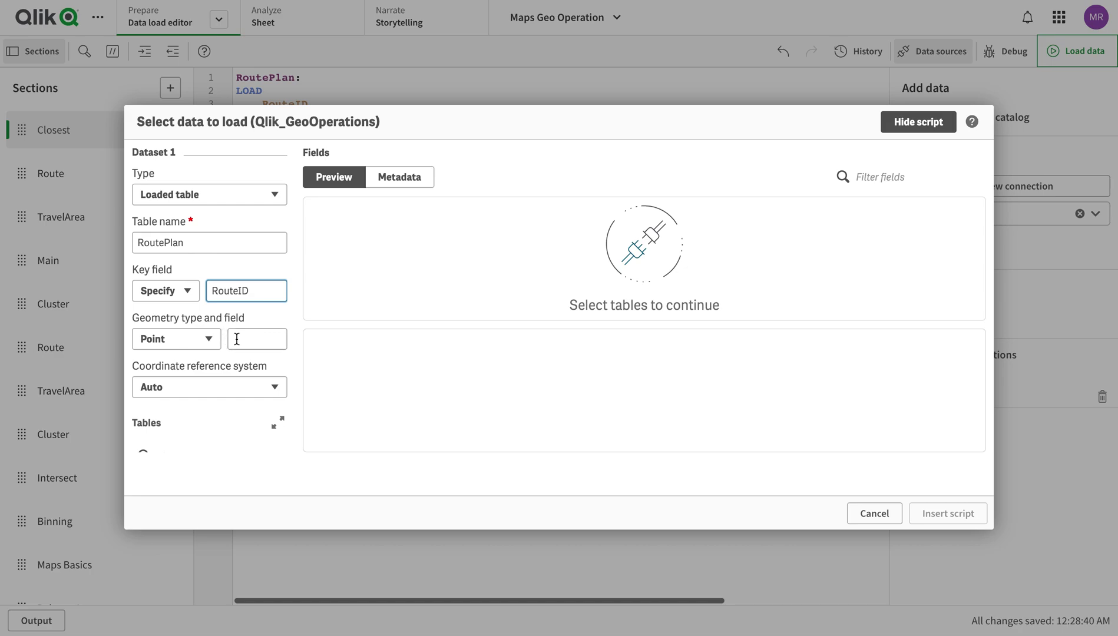
left_click(244, 341)
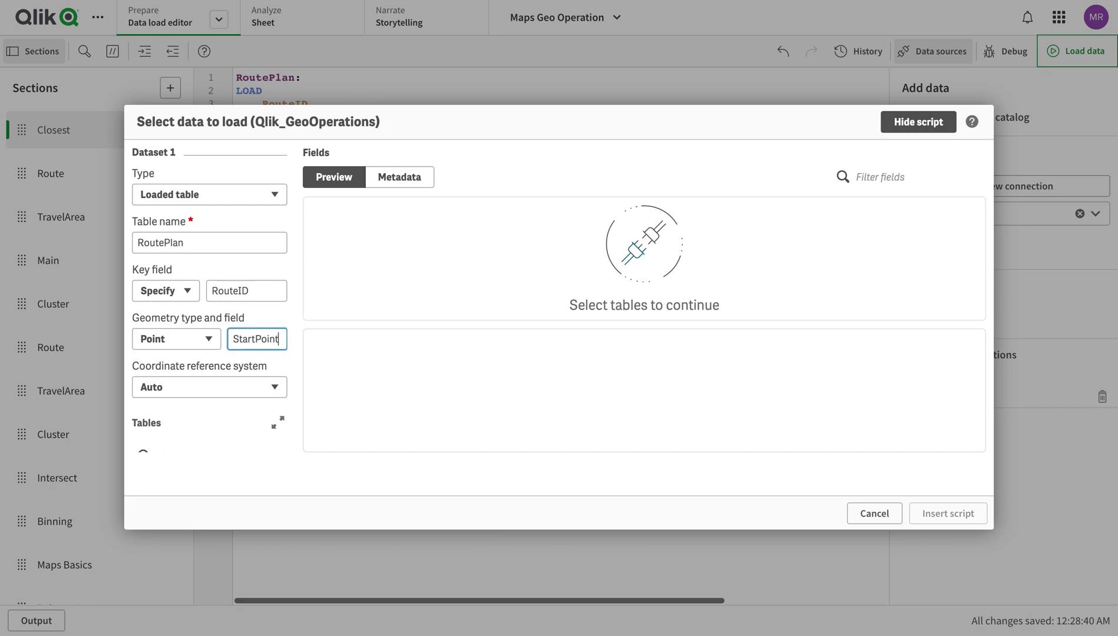
- Select the RoutesResultTable table and insert its load script into the Closest section
scroll(267, 367, "down", 2)
left_click(145, 422)
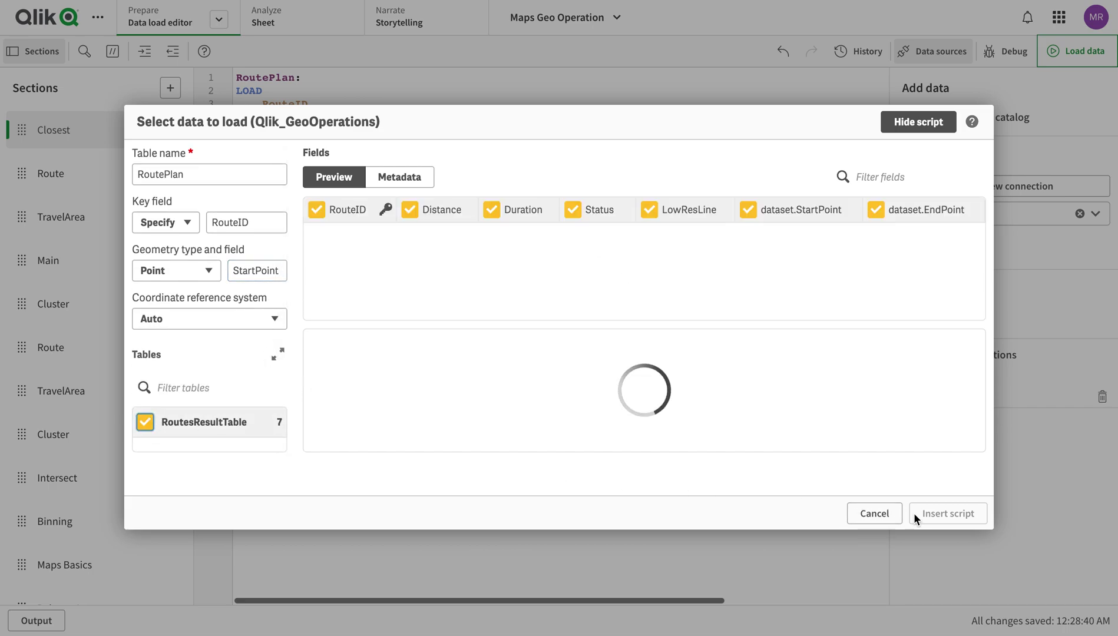
left_click(937, 520)
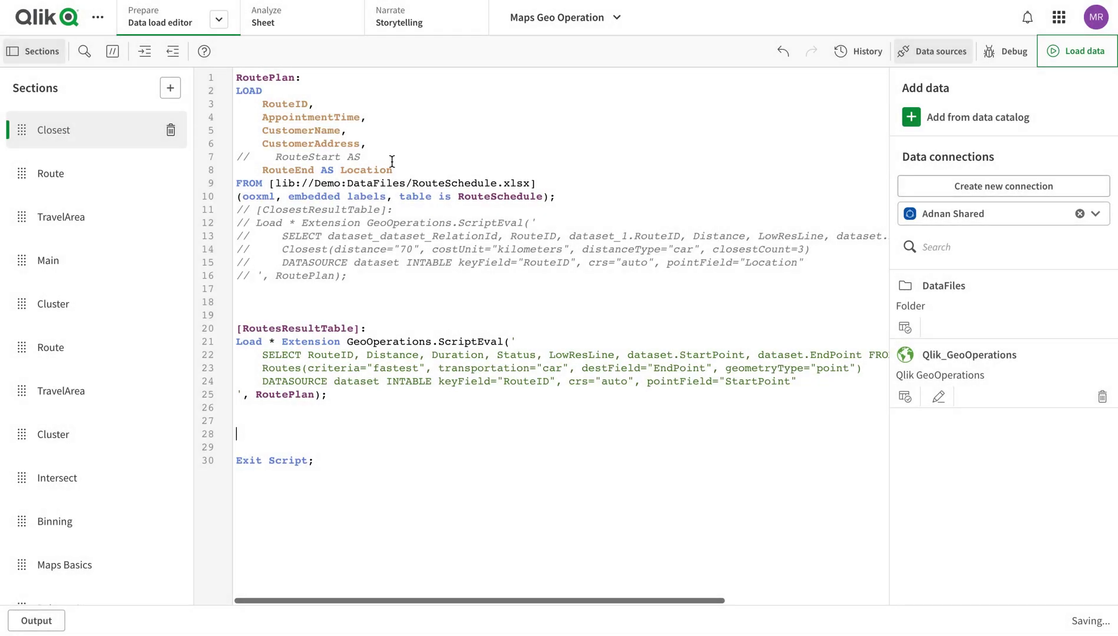
- Uncomment RouteStart in the RoutePlan load, remove the aliases from RouteStart and RouteEnd, and separate the two fields with a comma
left_click(257, 158)
key("BackSpace")
key("BackSpace")
key("BackSpace")
left_click(341, 158)
key("BackSpace")
key("BackSpace")
key("BackSpace")
left_click_drag(404, 171, 321, 170)
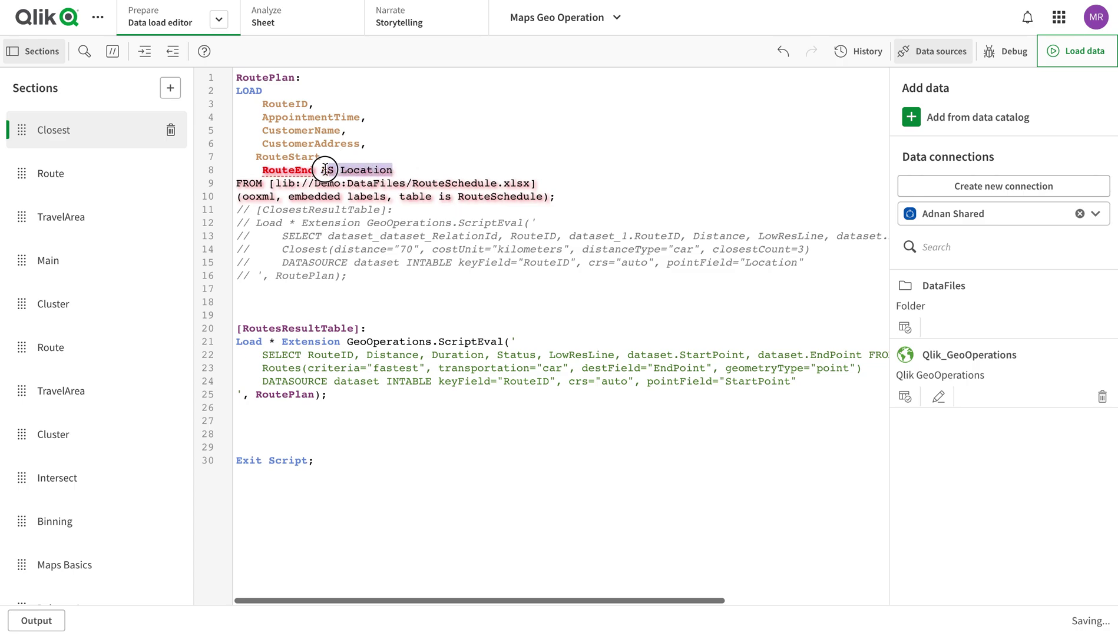
key("BackSpace")
left_click(332, 158)
type(",")
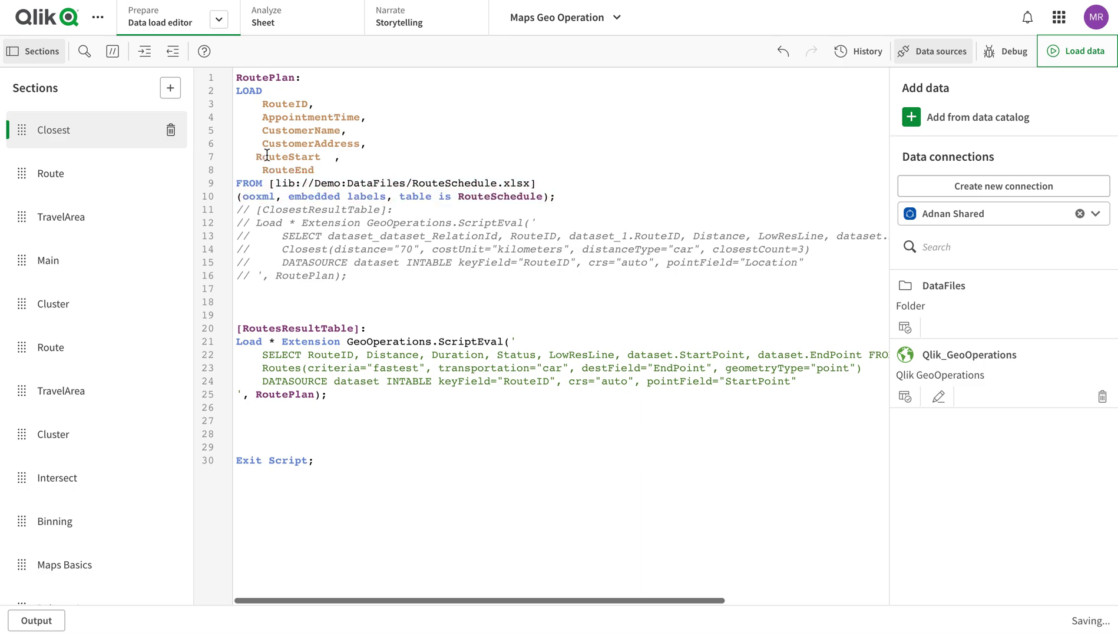
- Compare the RouteStart and RouteEnd fields in the RoutePlan load with the point field in the Routes script
double_click(285, 171)
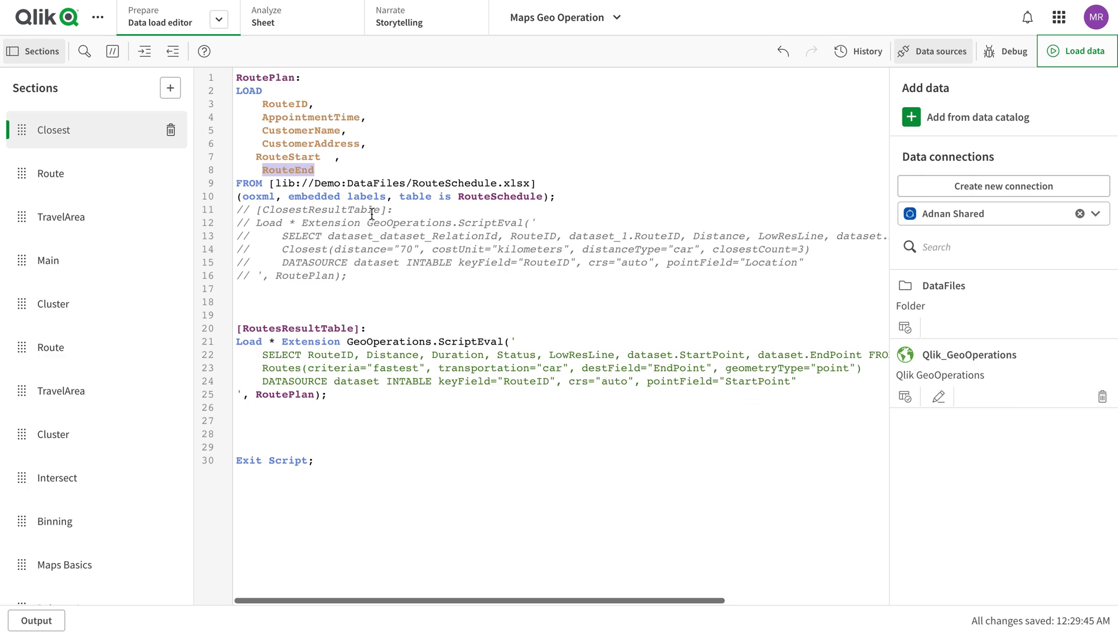
double_click(296, 158)
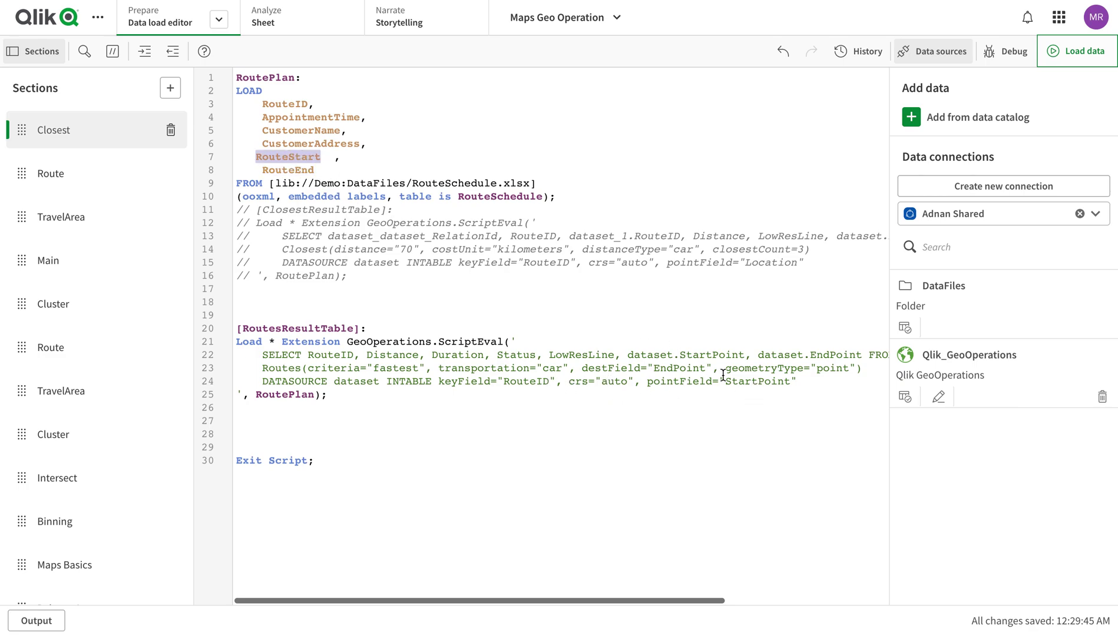
double_click(757, 381)
left_click(791, 381)
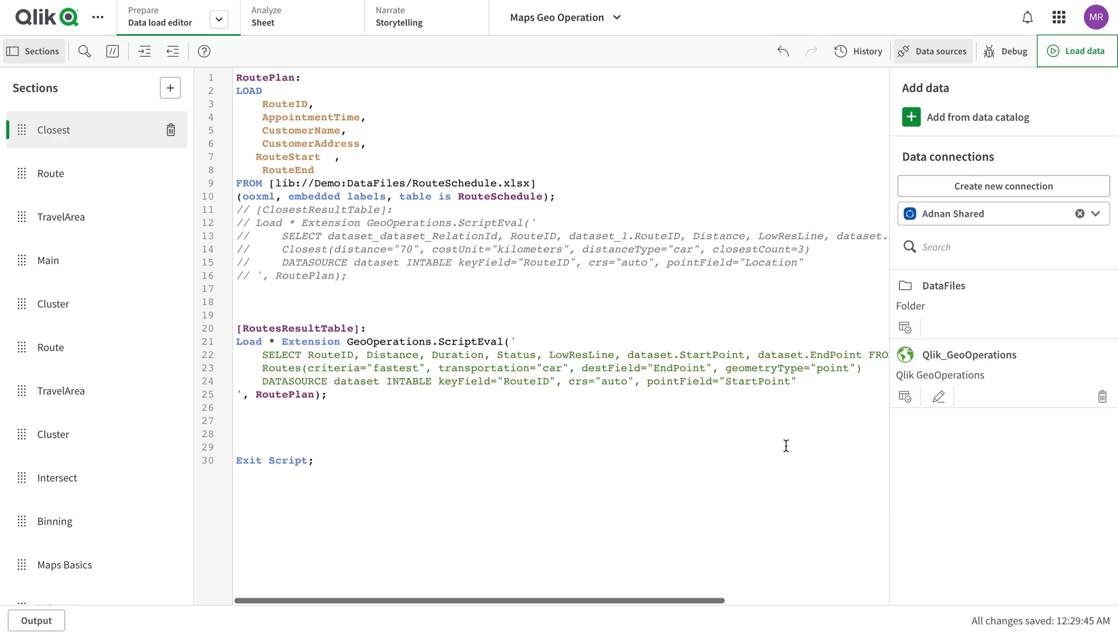
- Replace StartPoint with RouteStart in the Routes script's pointField and in its dataset field of the SELECT list
double_click(295, 156)
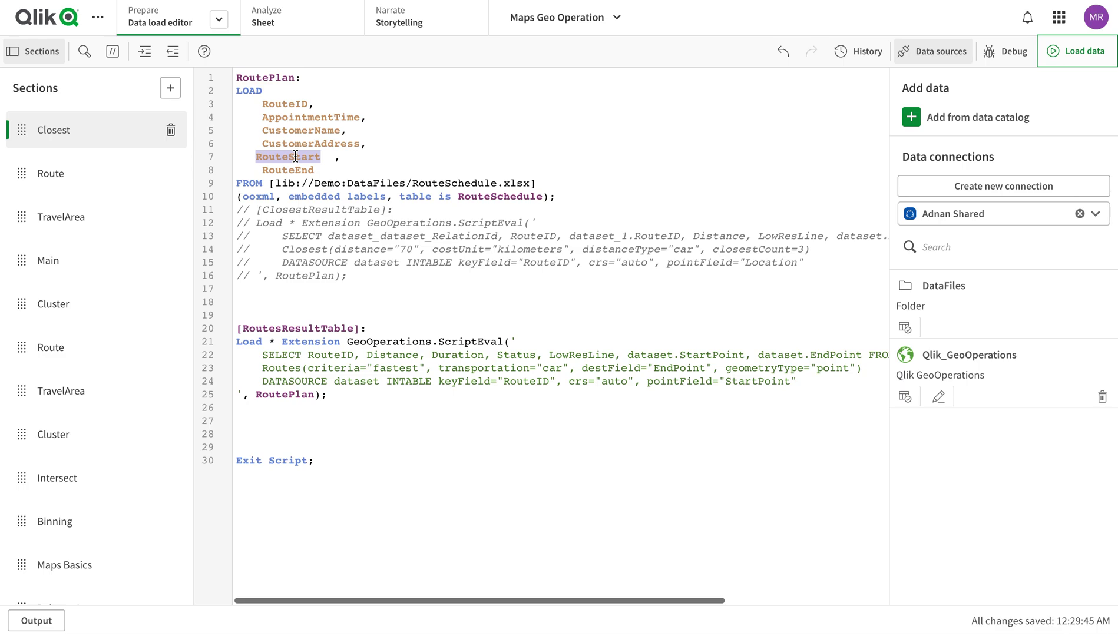
double_click(778, 380)
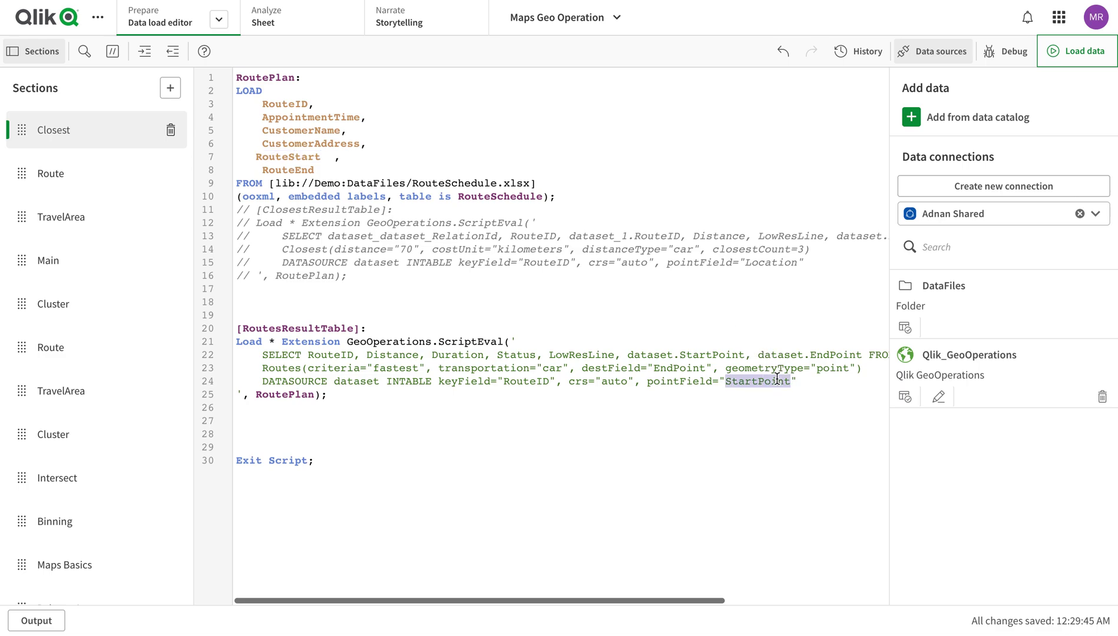
left_click(791, 381)
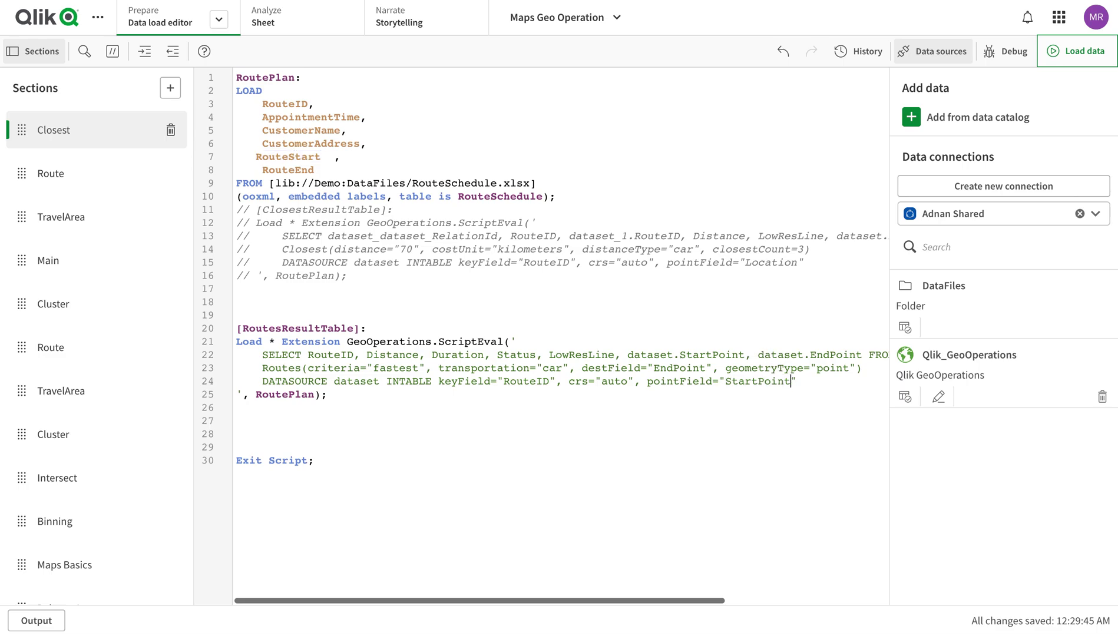
double_click(300, 167)
double_click(302, 155)
key("ctrl+c")
double_click(772, 382)
key("ctrl+v")
scroll(619, 396, "right", 5)
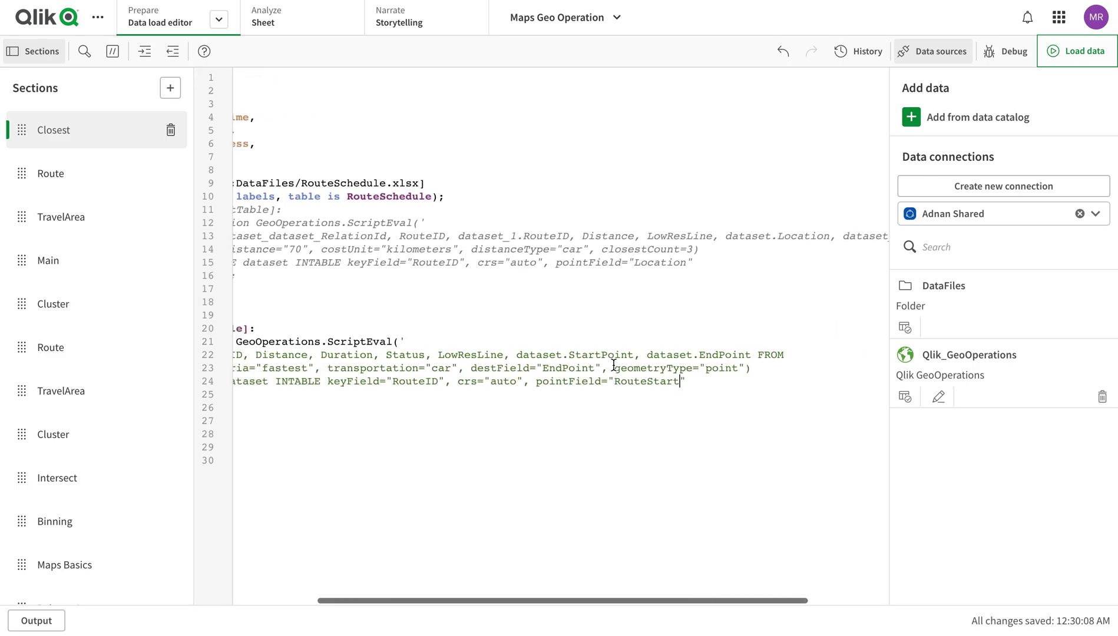
double_click(611, 355)
key("ctrl+v")
scroll(613, 361, "left", 5)
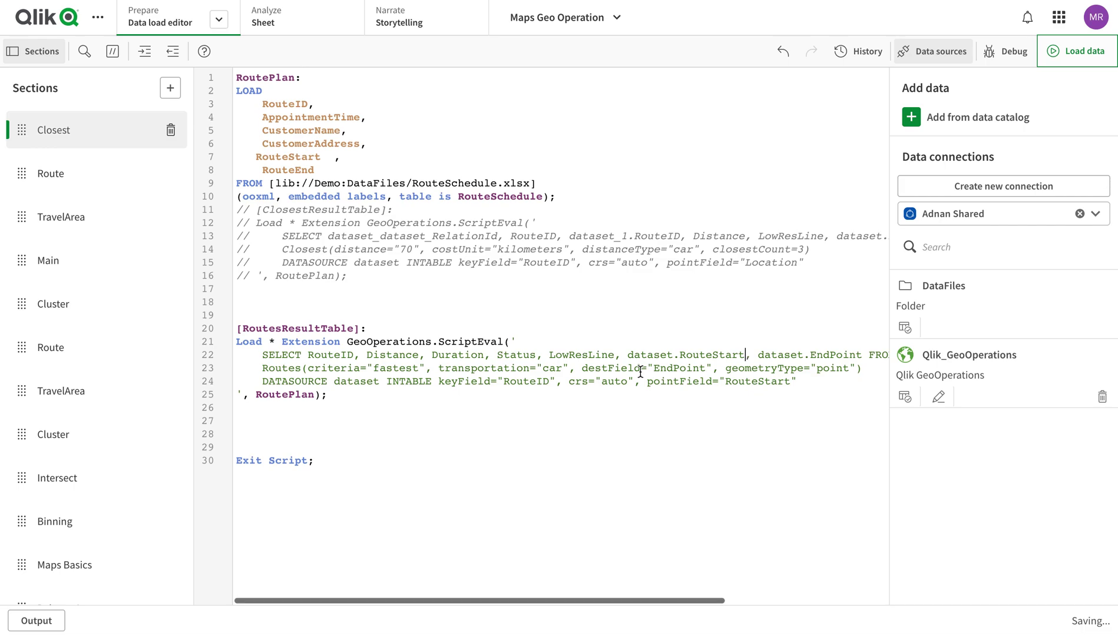
- Replace EndPoint with RouteEnd in the Routes script's destField and in its dataset field of the SELECT list
double_click(296, 172)
key("ctrl+c")
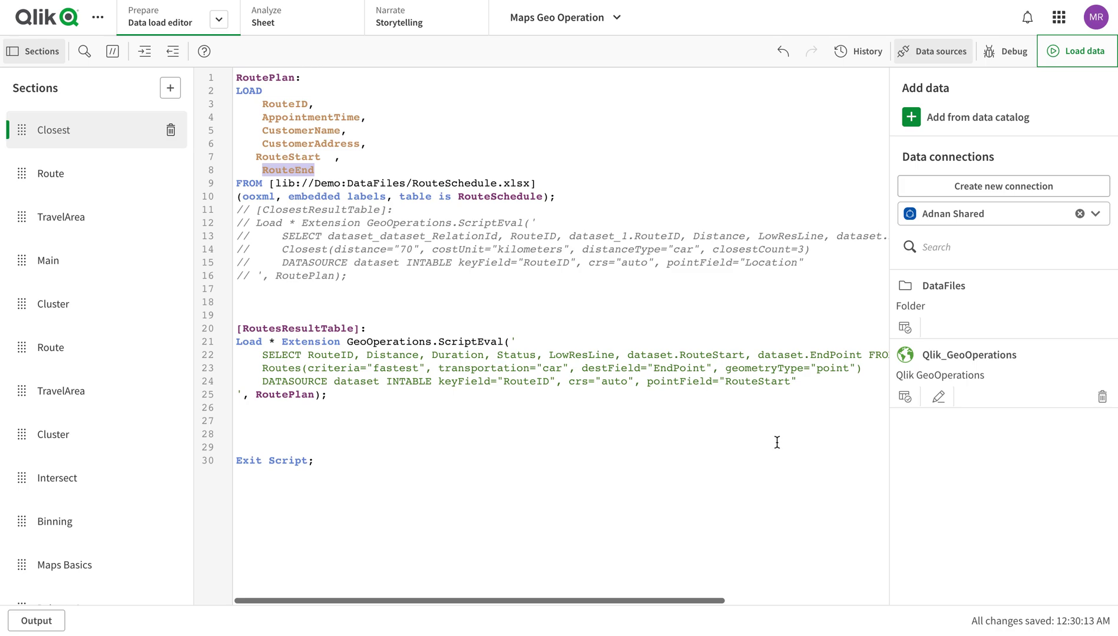
double_click(697, 368)
key("ctrl+v")
scroll(695, 368, "right", 2)
double_click(748, 356)
key("ctrl+v")
scroll(745, 355, "left", 2)
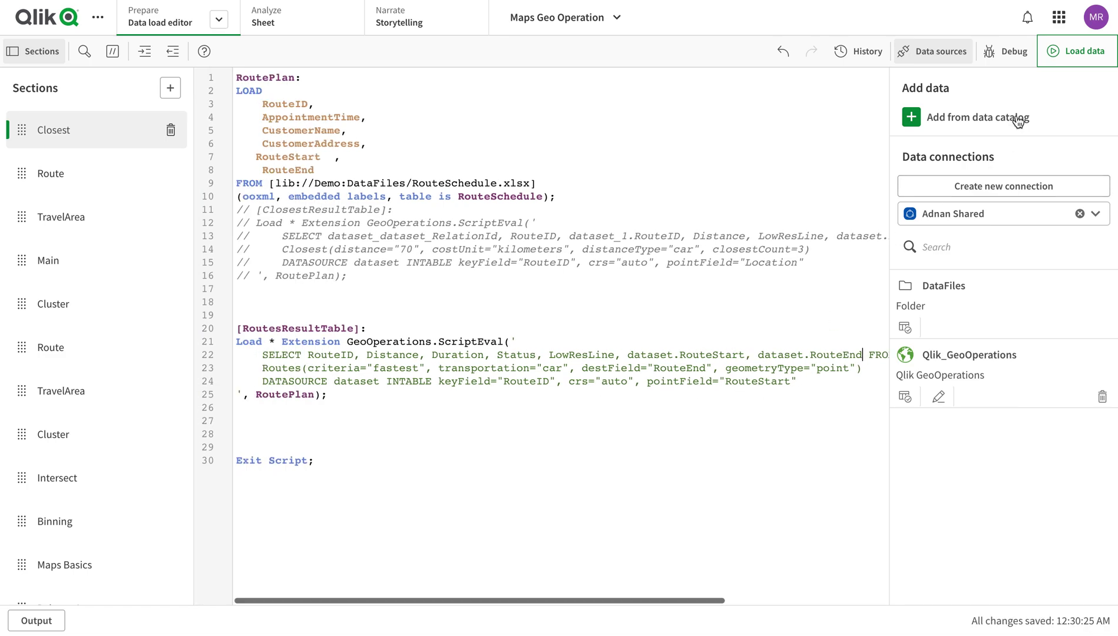
- Load the app data with the updated Routes script and dismiss the load progress report
left_click(1062, 48)
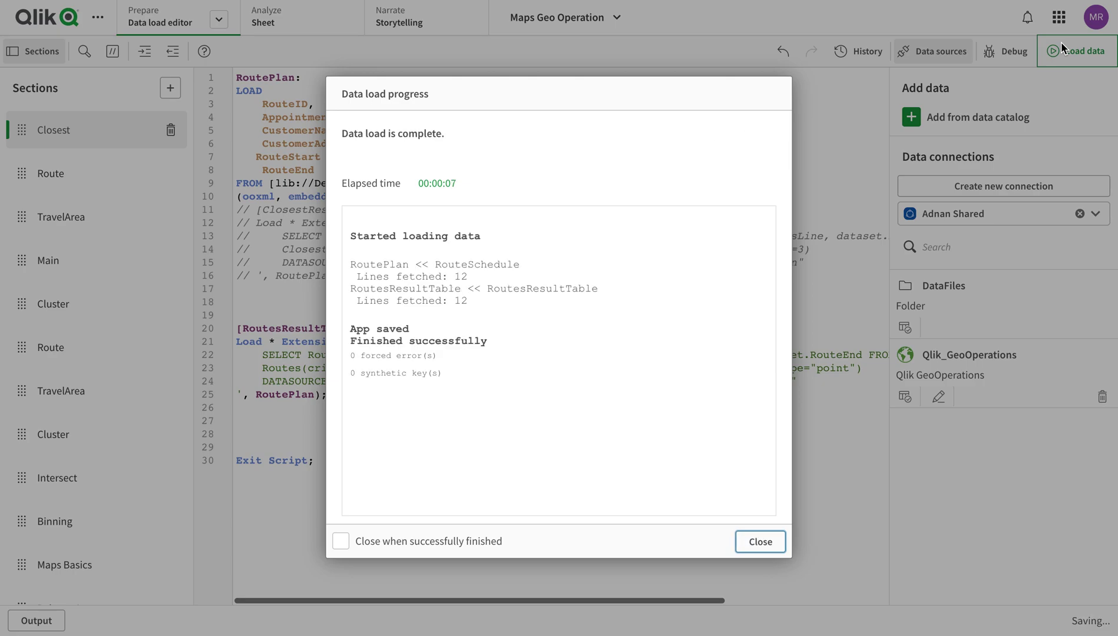
left_click(757, 542)
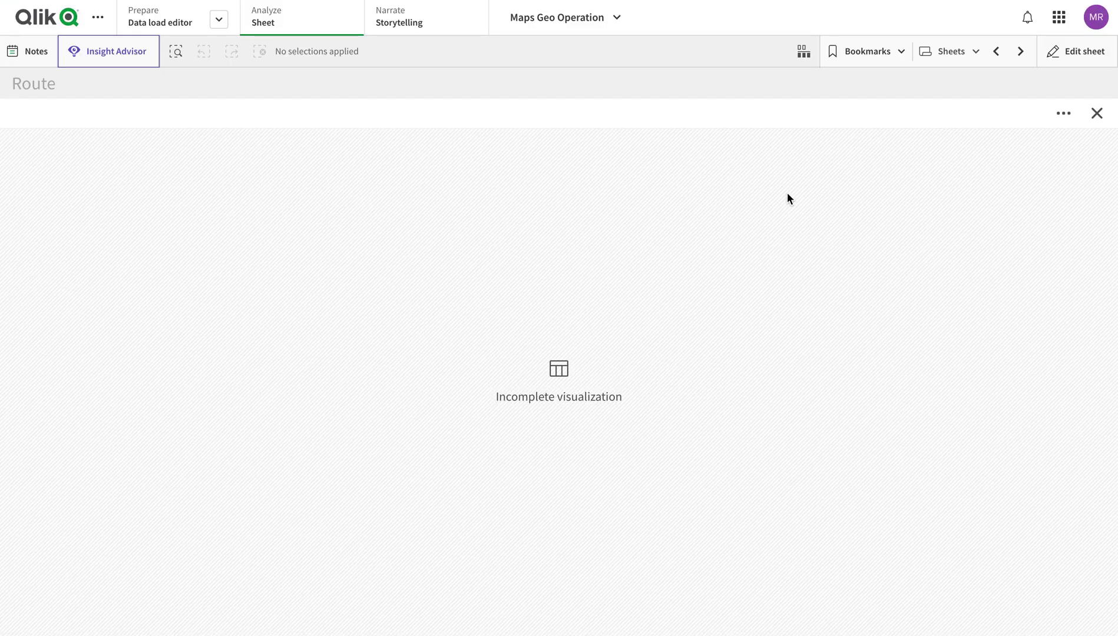
- Leave the full-screen table view and start editing the Route sheet, applying the table's unsaved changes
left_click(1096, 113)
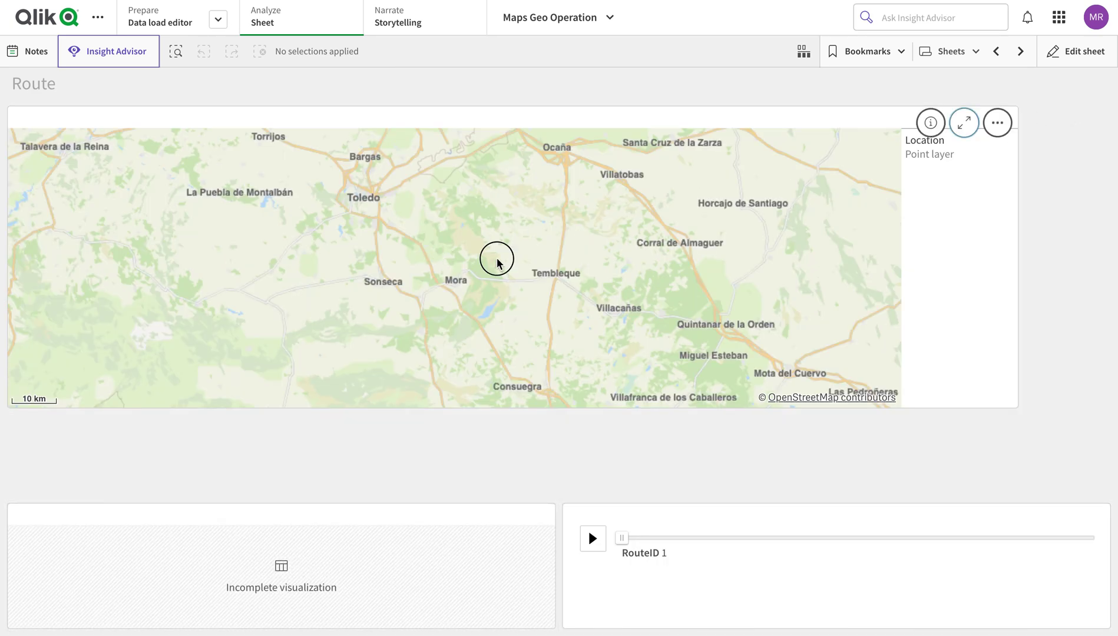
left_click(1070, 53)
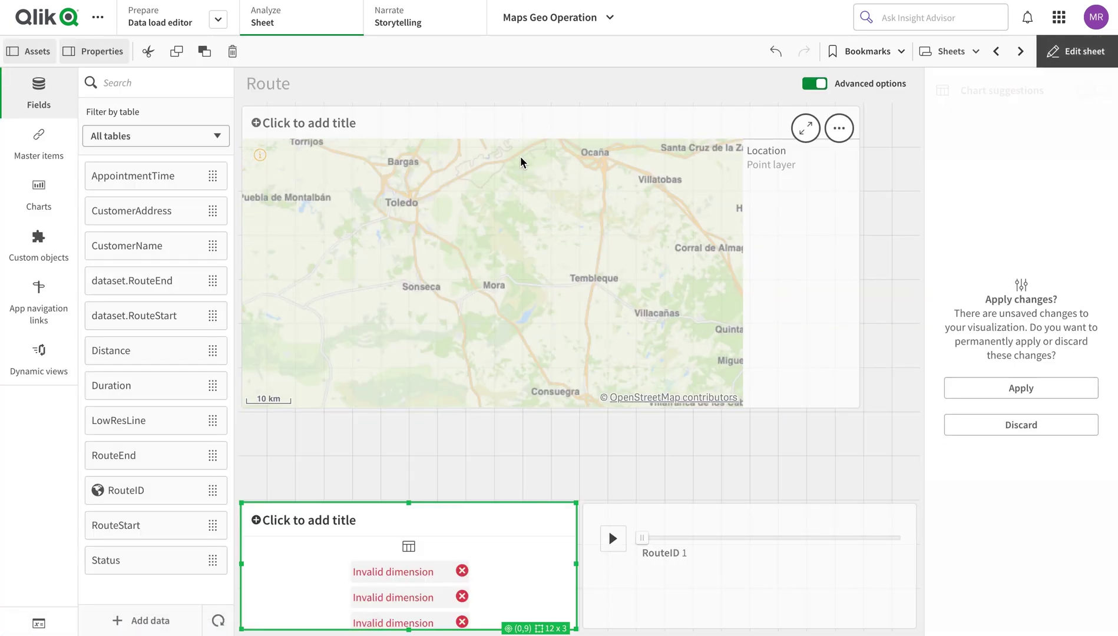
left_click(1004, 391)
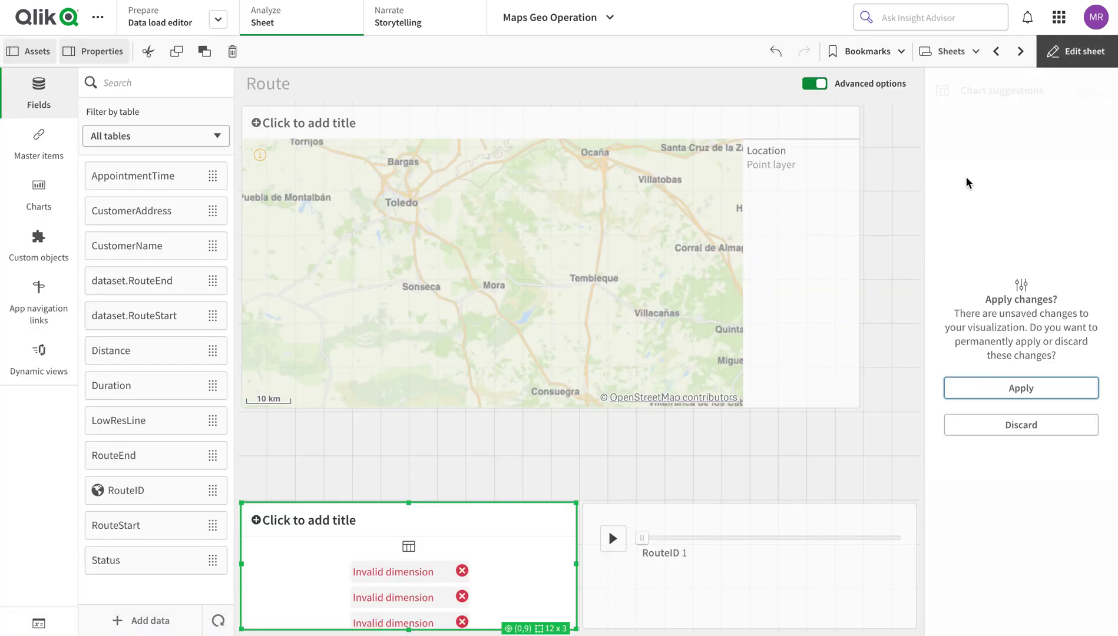
- Filter the fields to RoutesResultTable and add LowResLine to the map as a new line layer
left_click(101, 136)
left_click(119, 168)
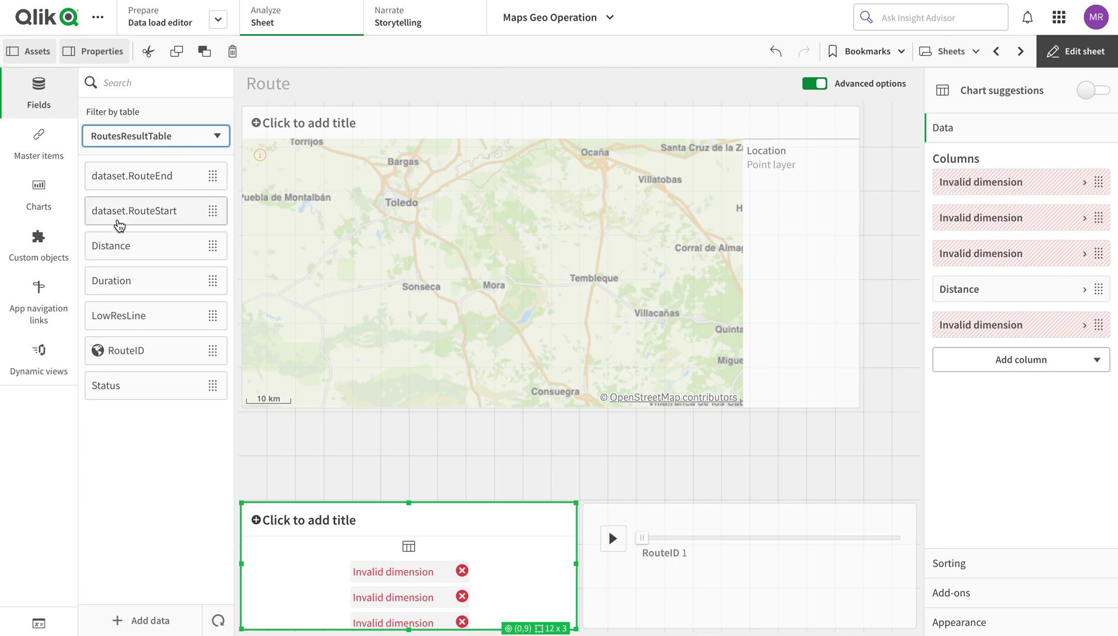
left_click_drag(141, 318, 558, 254)
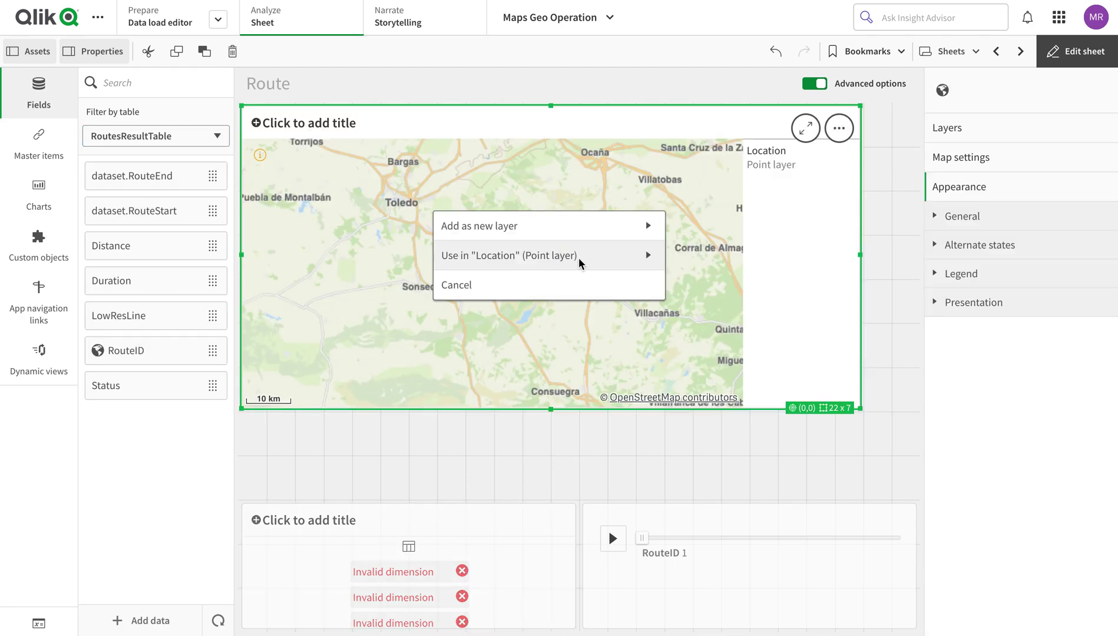
left_click(586, 236)
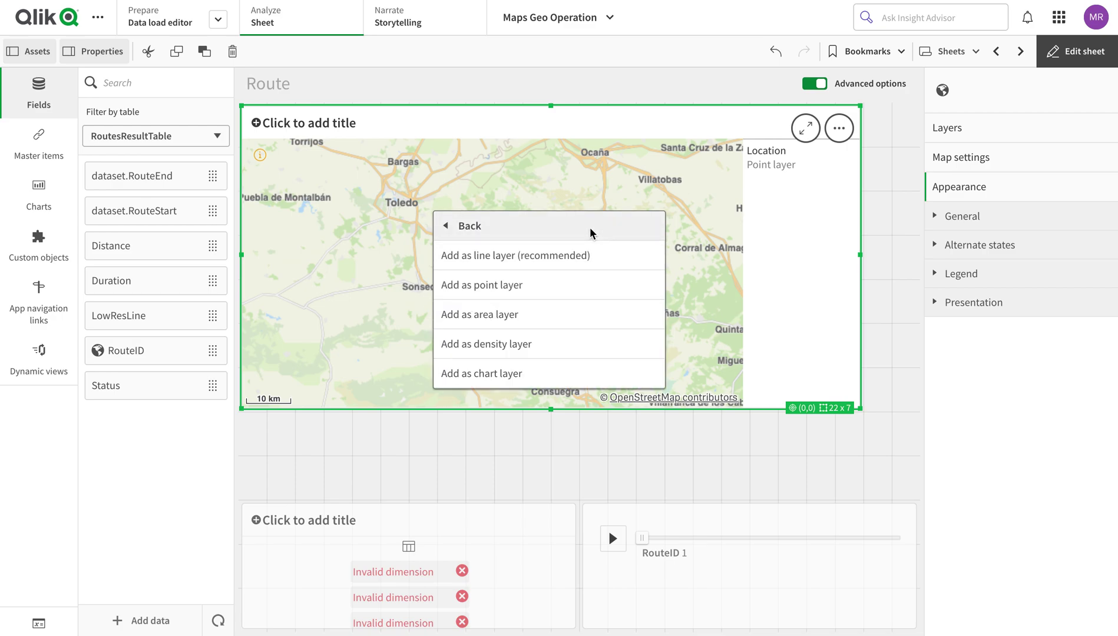
left_click(591, 259)
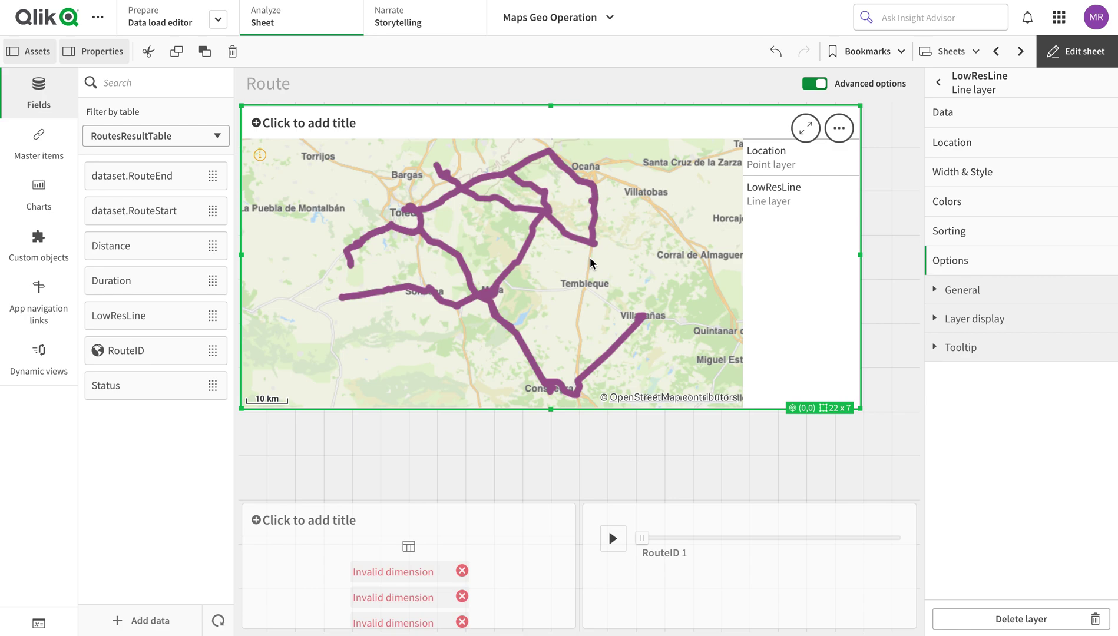
- Color the LowResLine line layer by dimension instead of with a single color
left_click(967, 205)
left_click(995, 282)
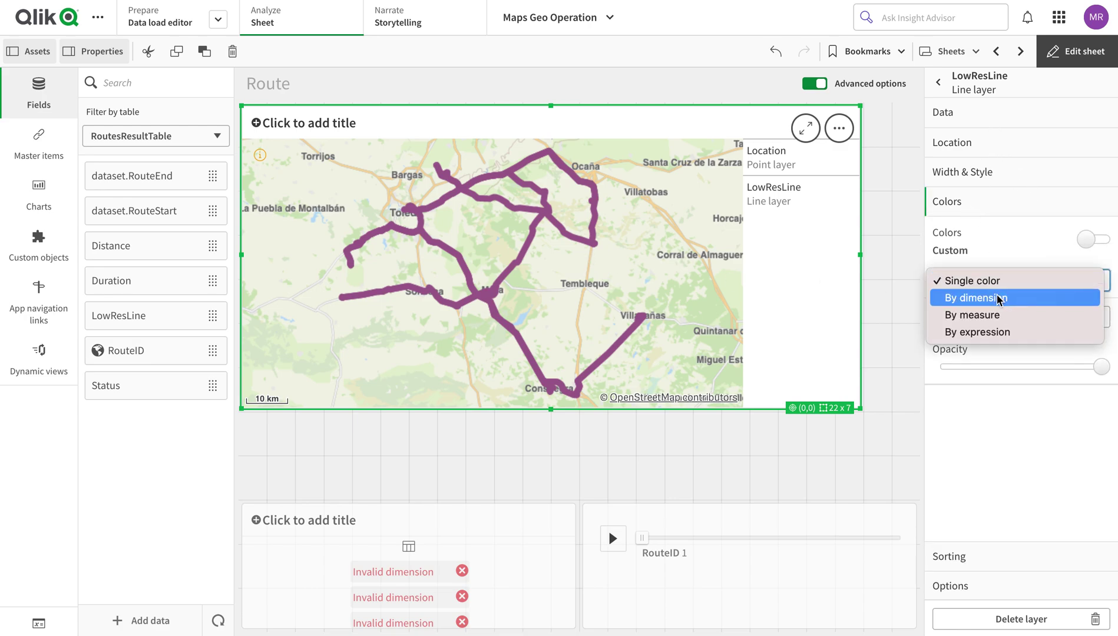
left_click(999, 299)
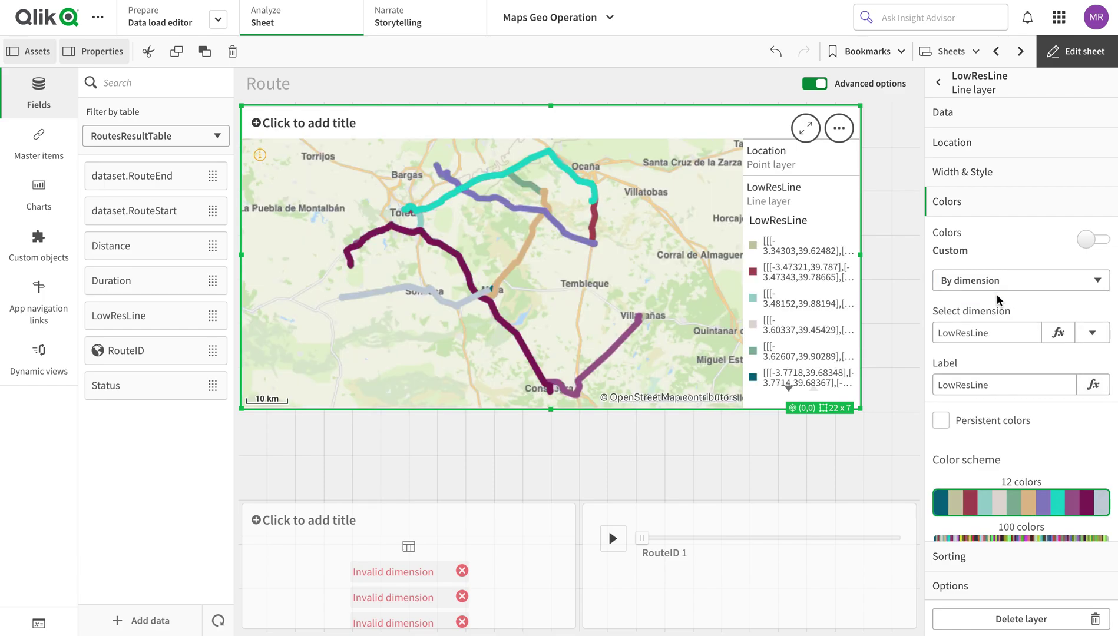
- Set the line layer's dimension field to RouteID
left_click(995, 117)
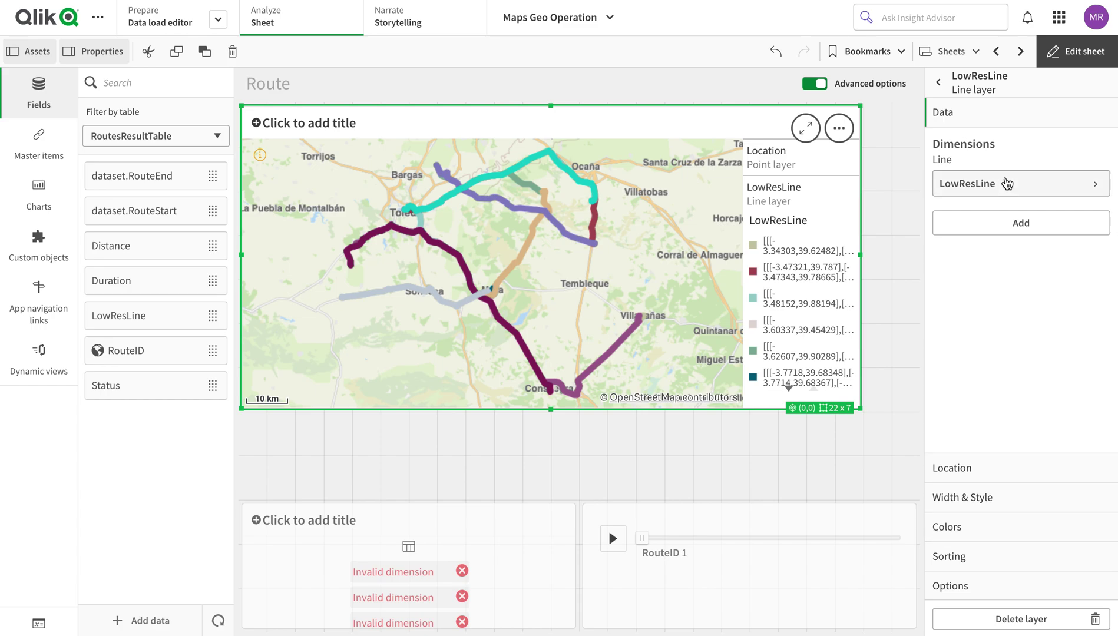
left_click(1006, 185)
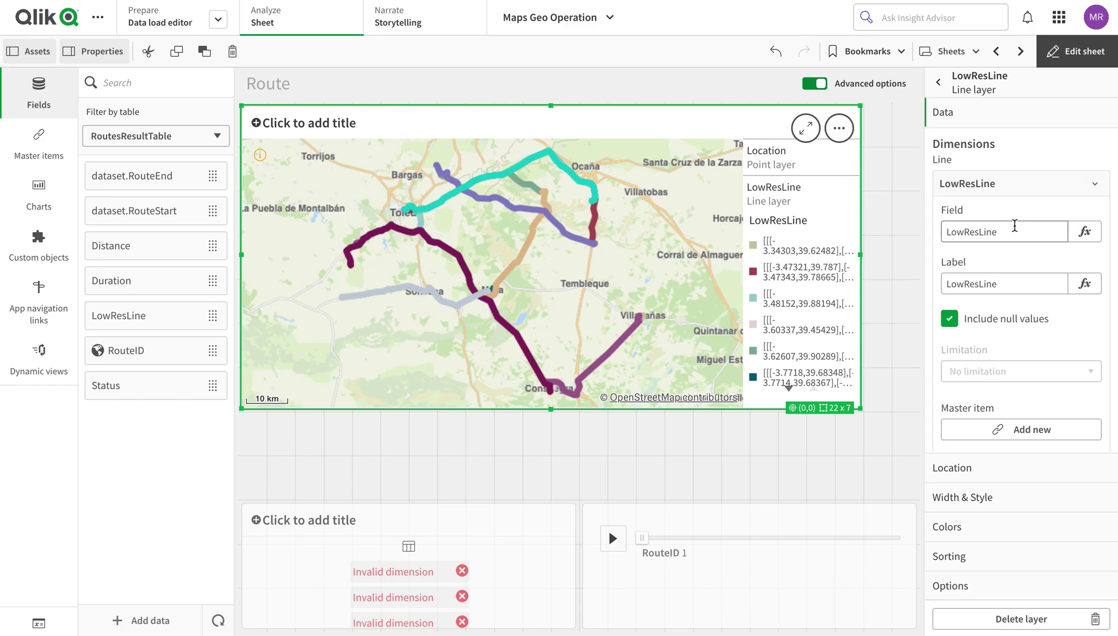
left_click(1029, 231)
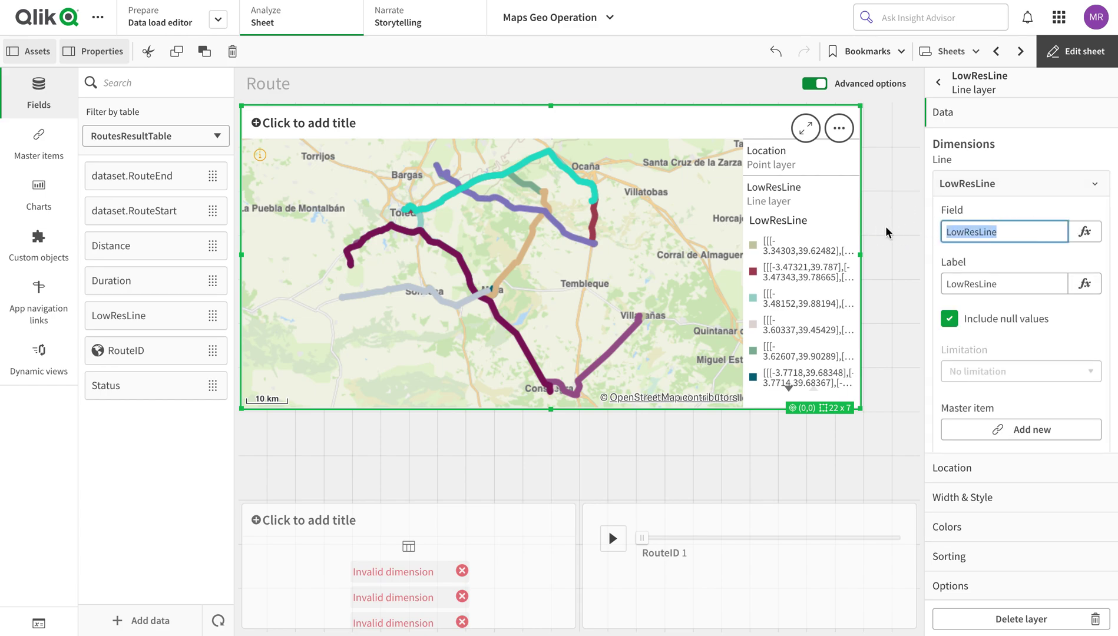
type("Route")
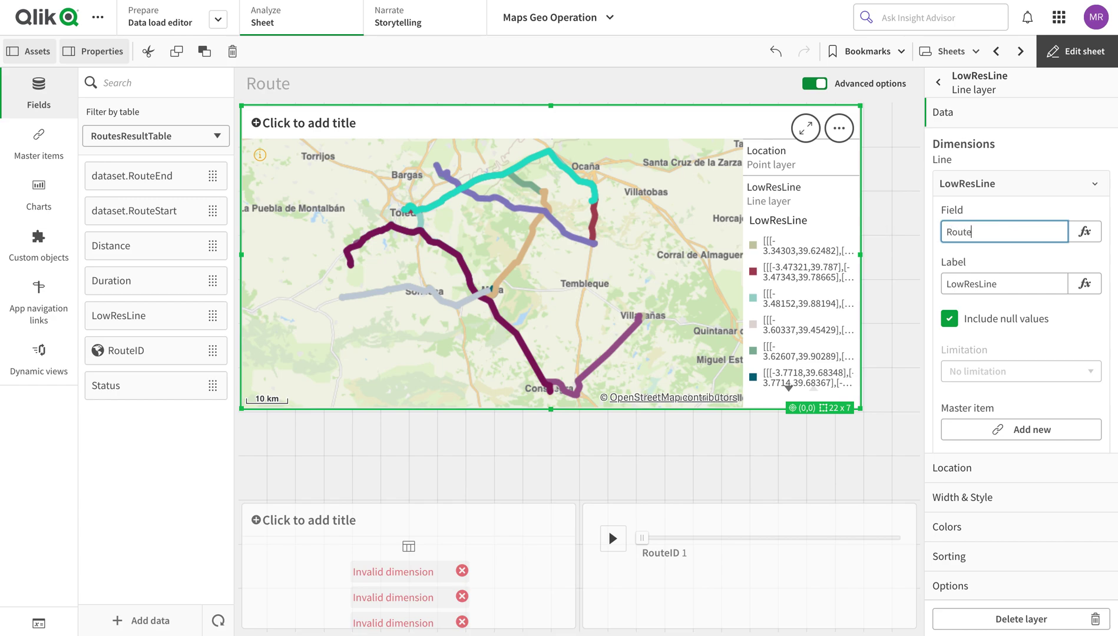
type("ID")
left_click(973, 259)
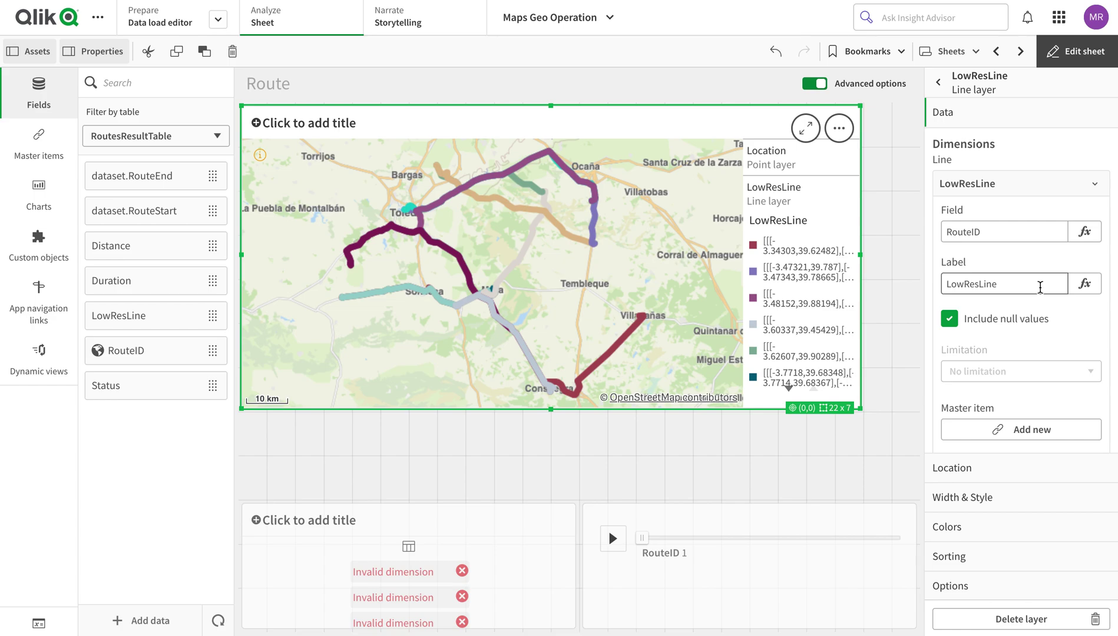
- Check the line layer's geometry field and set its dimension label to RouteID
left_click(1006, 188)
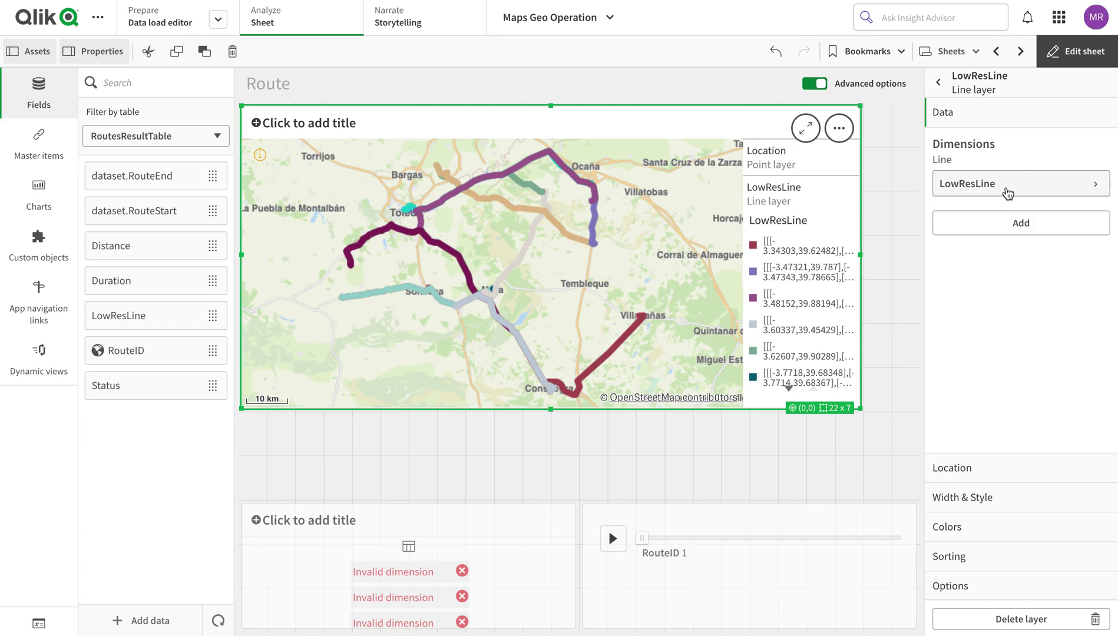
left_click(979, 470)
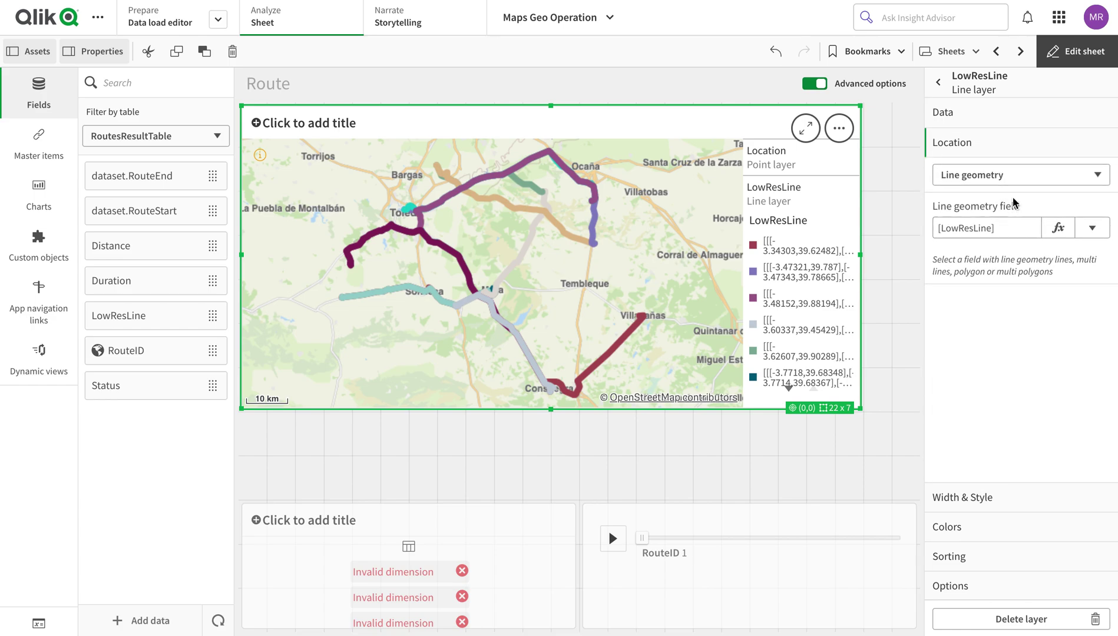
left_click(978, 118)
left_click(997, 184)
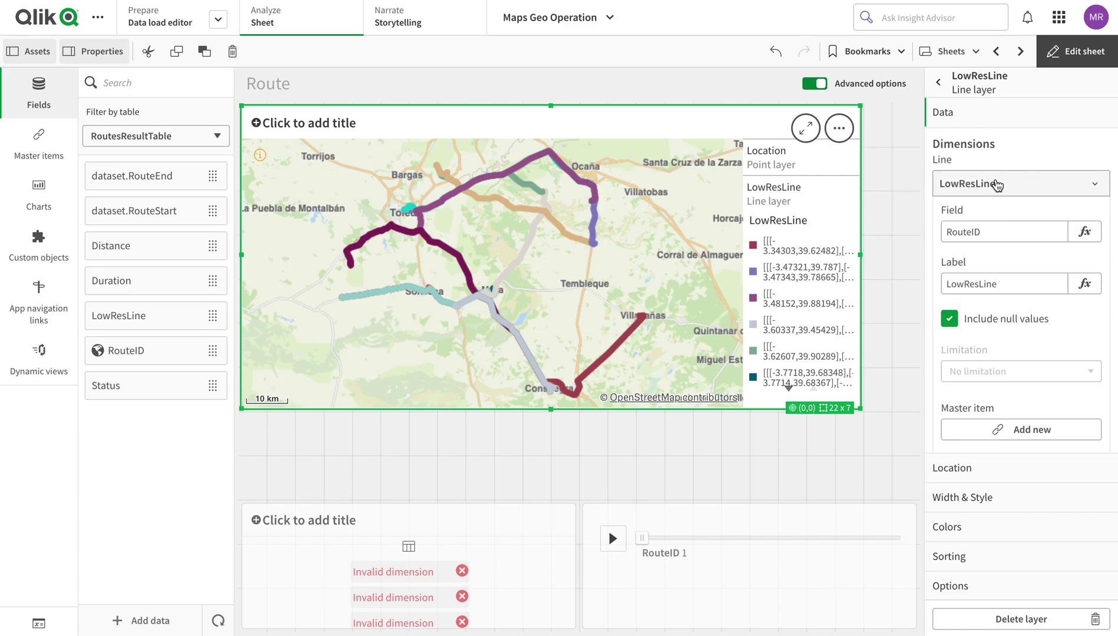
left_click(1019, 285)
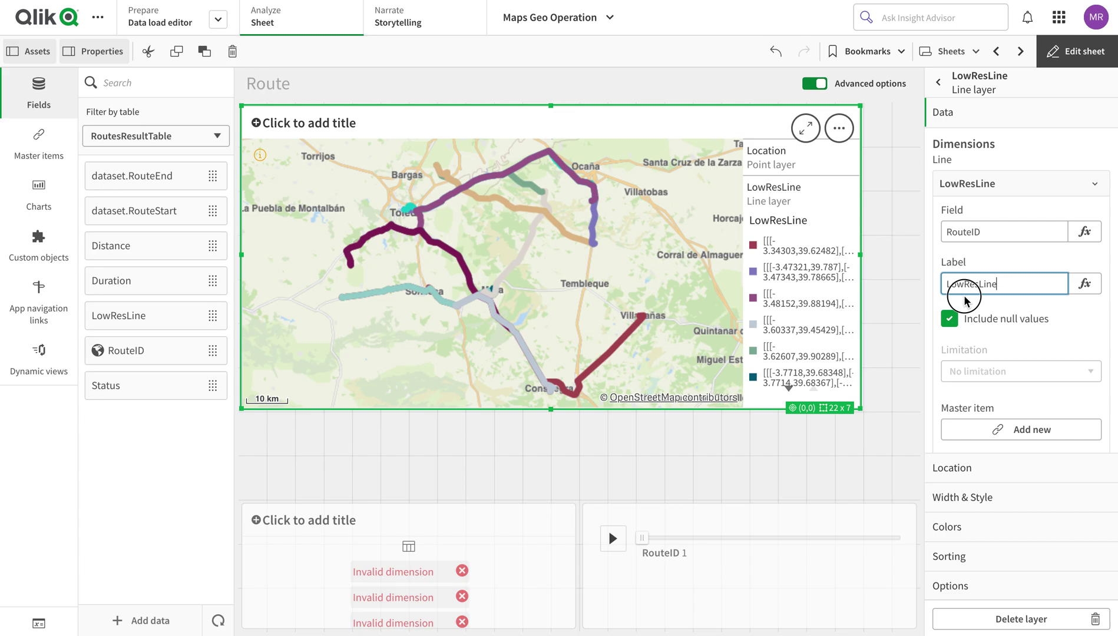
double_click(1023, 286)
type("RouteID")
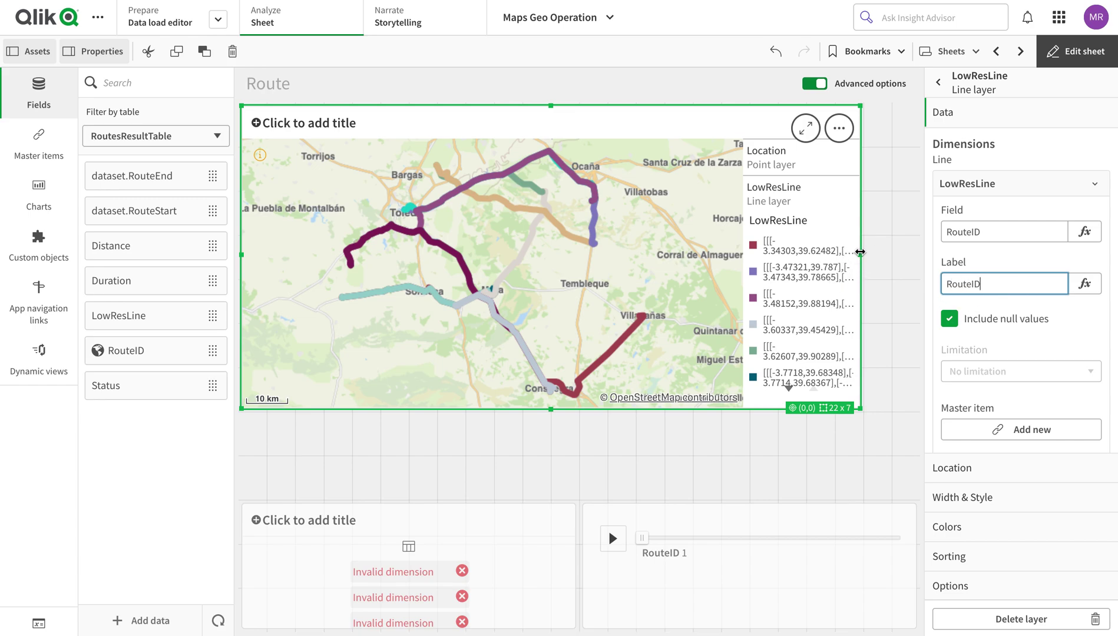
left_click(935, 249)
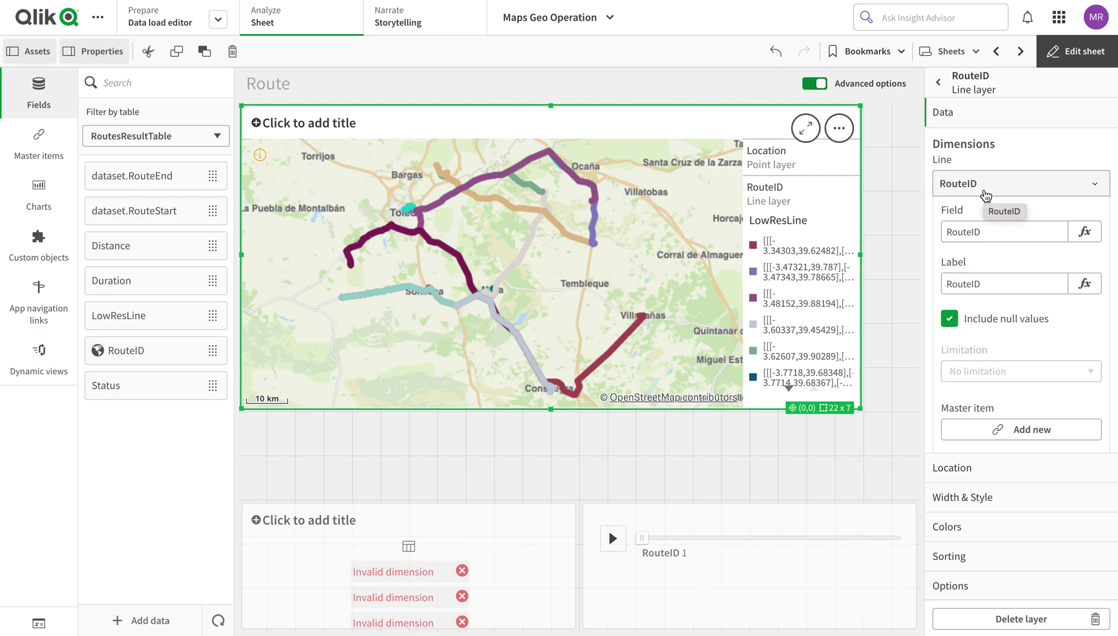
left_click(985, 190)
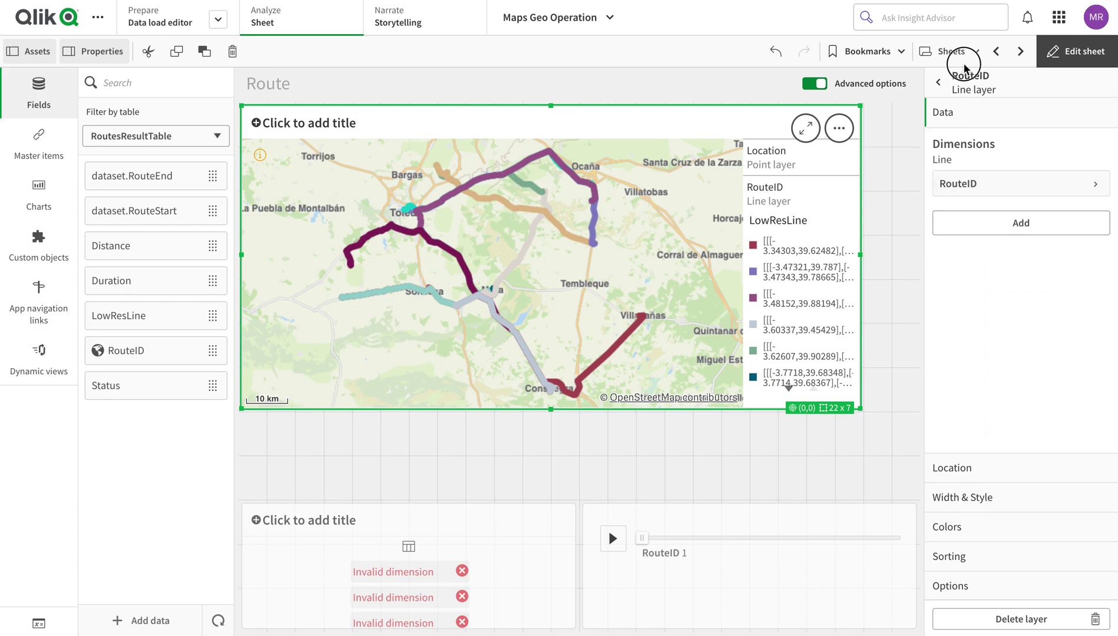
- Delete the Location point layer from the map
left_click(965, 83)
left_click(980, 128)
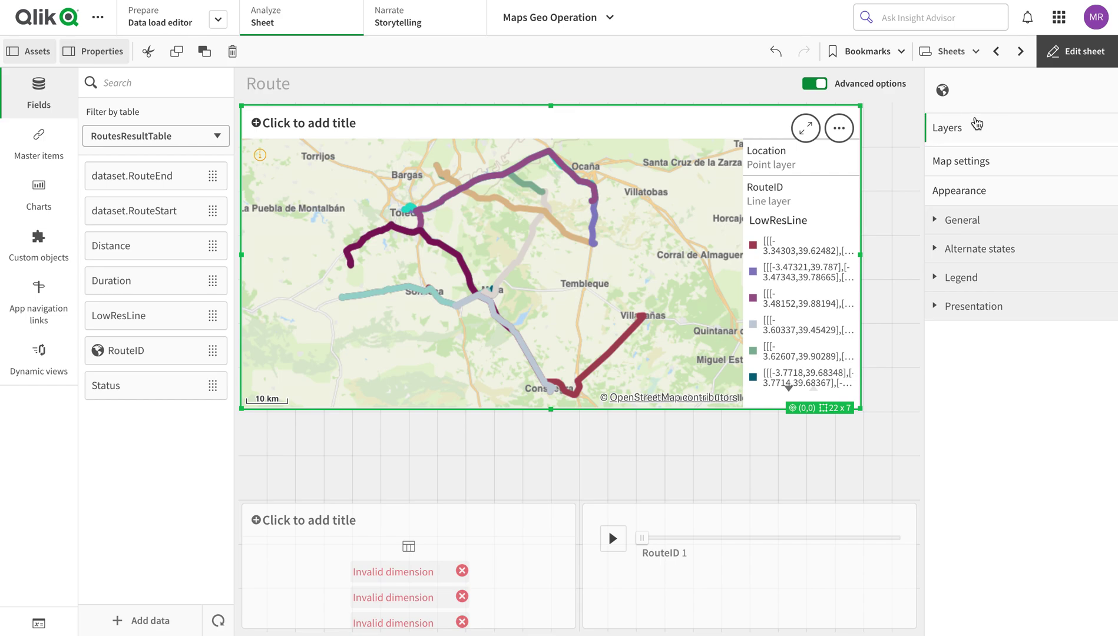
right_click(993, 171)
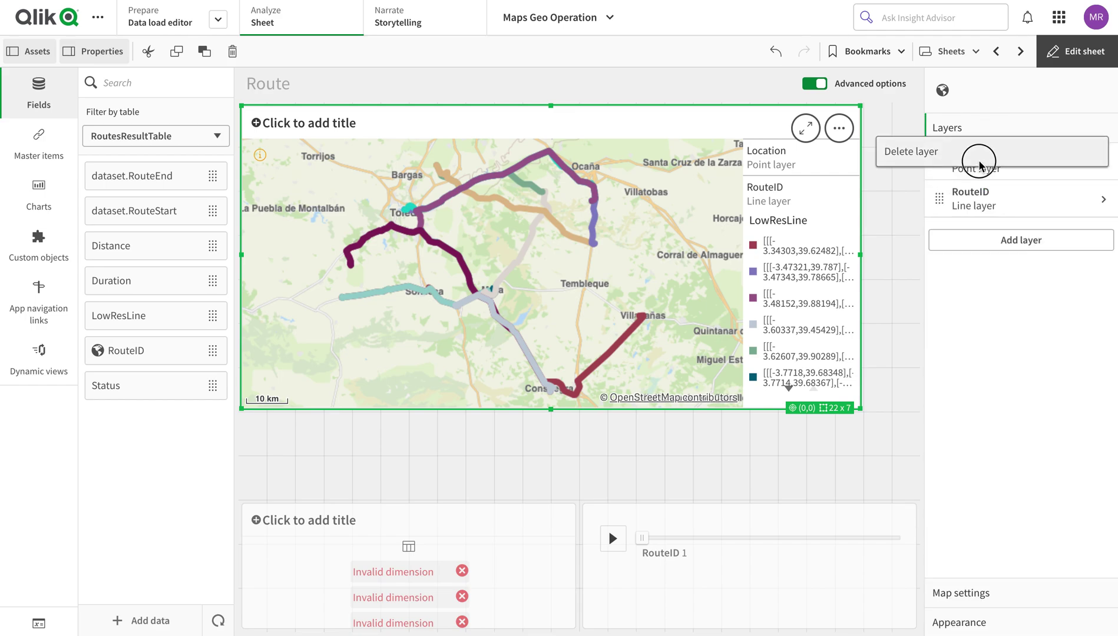
left_click(975, 156)
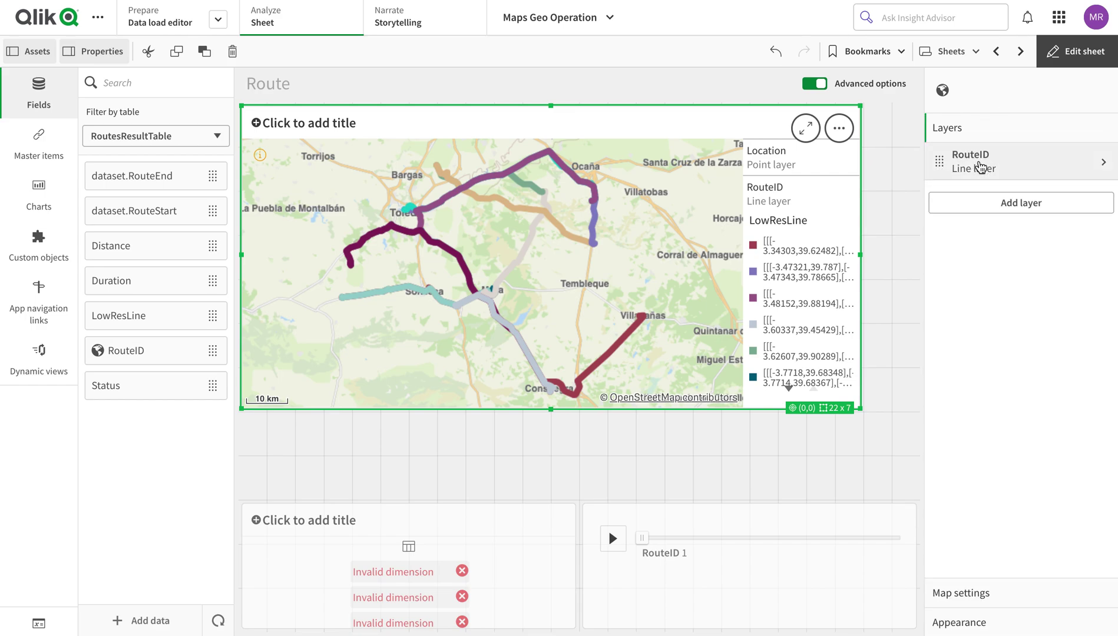
- Check the RouteID line layer's geometry location and reduce its line width to a thin line
left_click(1017, 167)
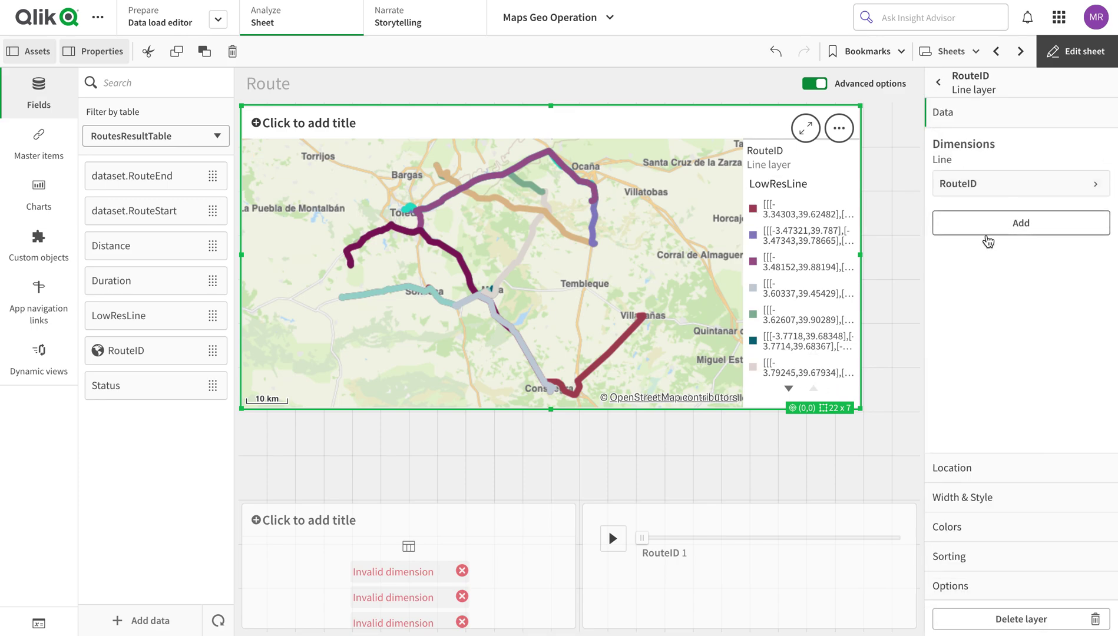
left_click(959, 465)
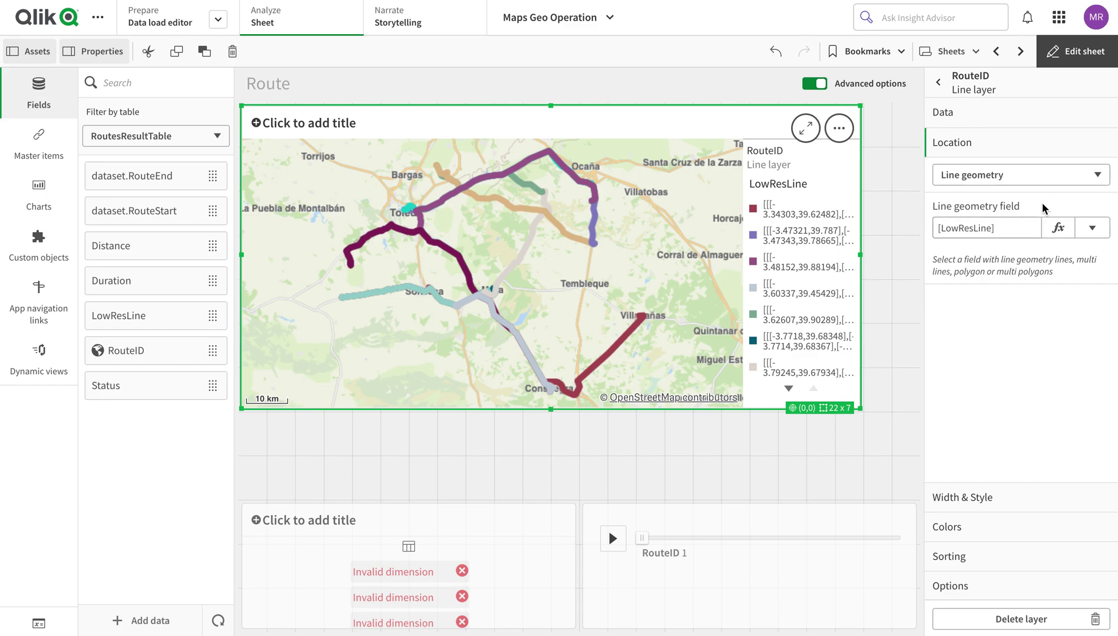
left_click(1012, 502)
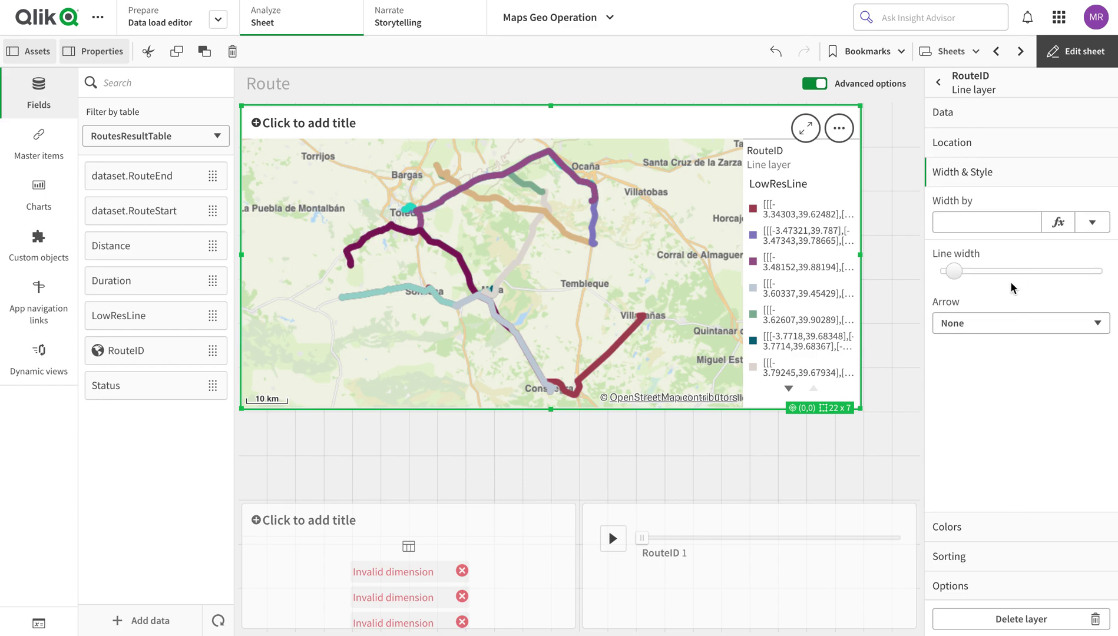
left_click_drag(953, 270, 947, 271)
- Add forward-pointing direction arrows to the RouteID line layer
left_click(965, 326)
left_click(966, 324)
left_click(967, 322)
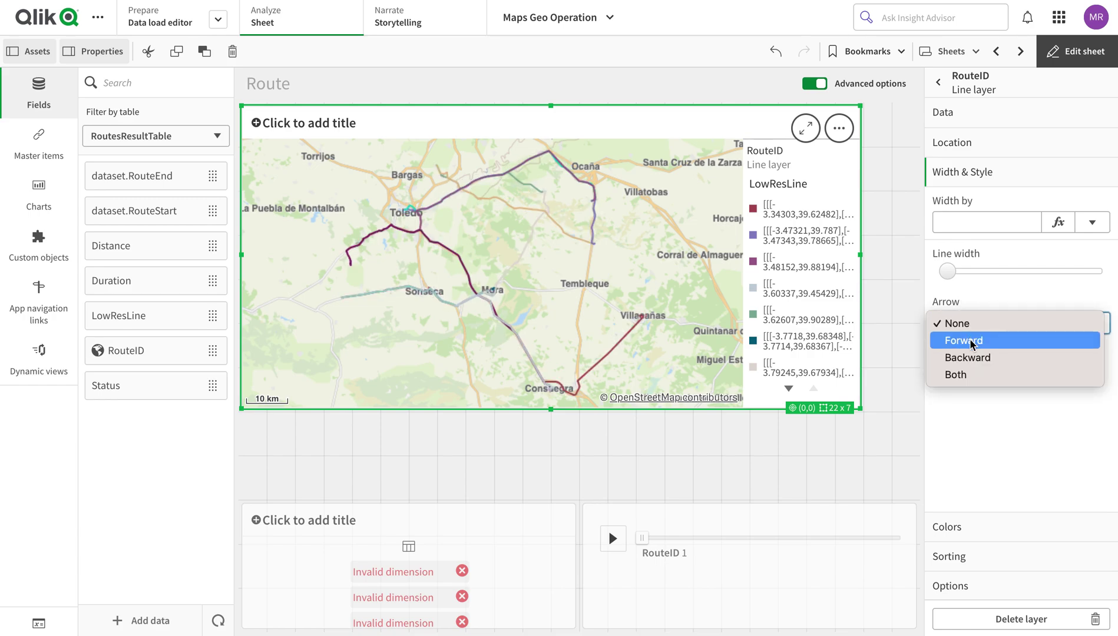
left_click(970, 341)
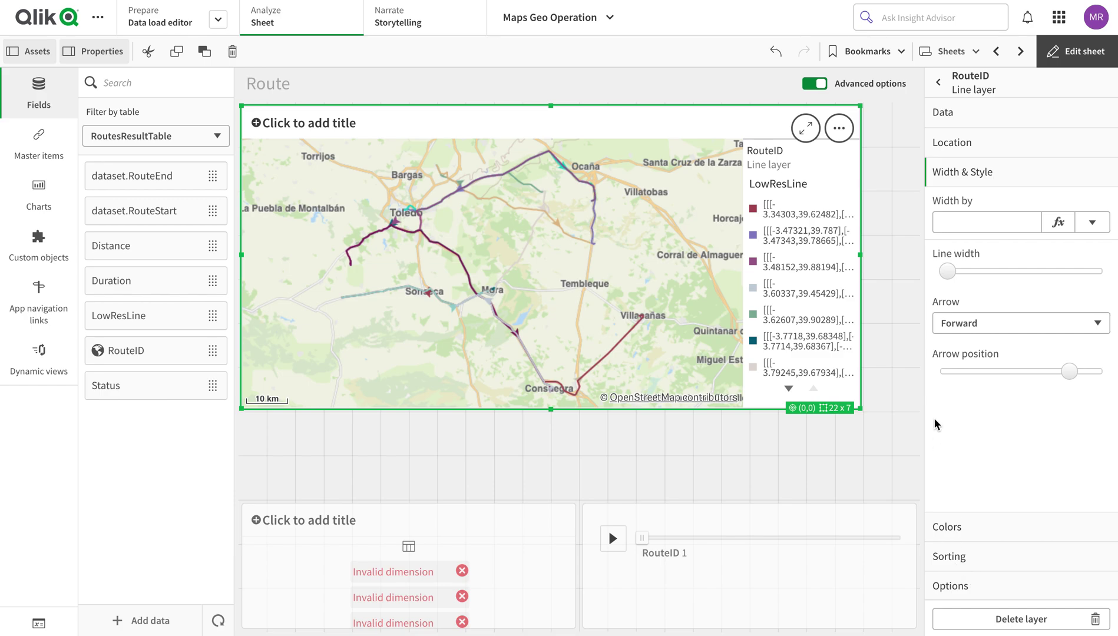
- Slightly increase the line width of the RouteID layer to enlarge its direction arrows
left_click(950, 272)
left_click(953, 273)
left_click_drag(954, 274, 955, 272)
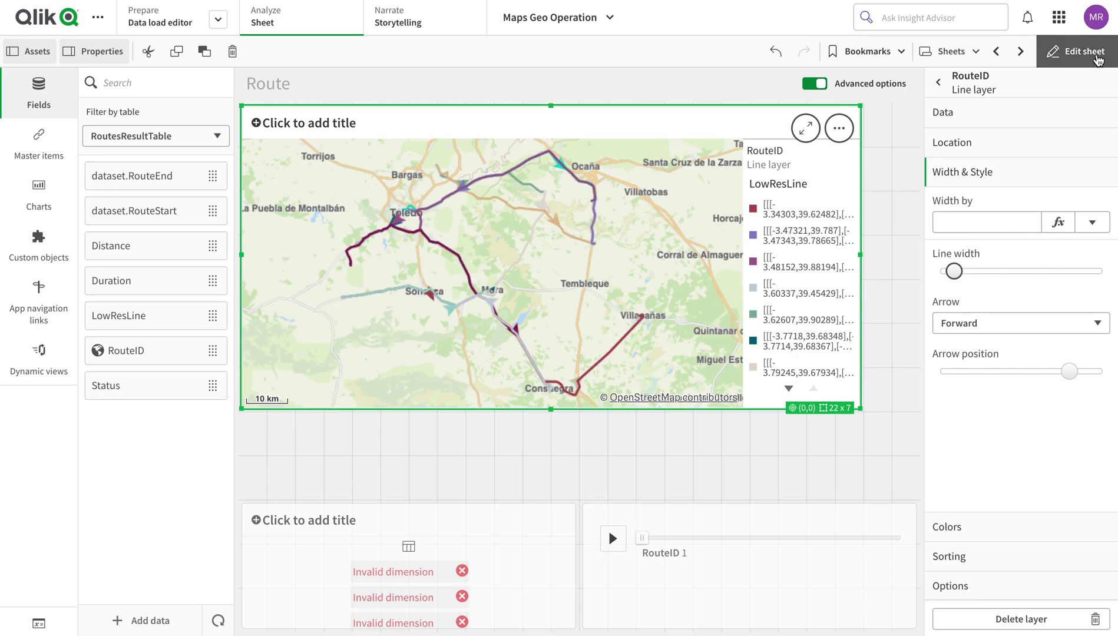
- Finish editing the Route sheet and start the RouteID animation playback
left_click(1098, 59)
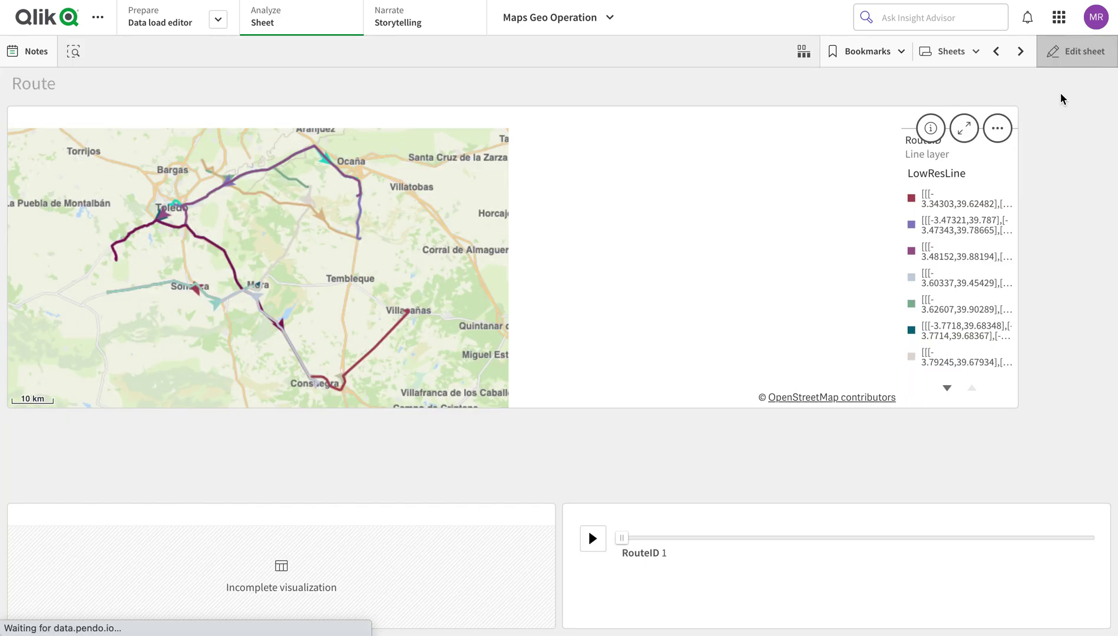
left_click(594, 540)
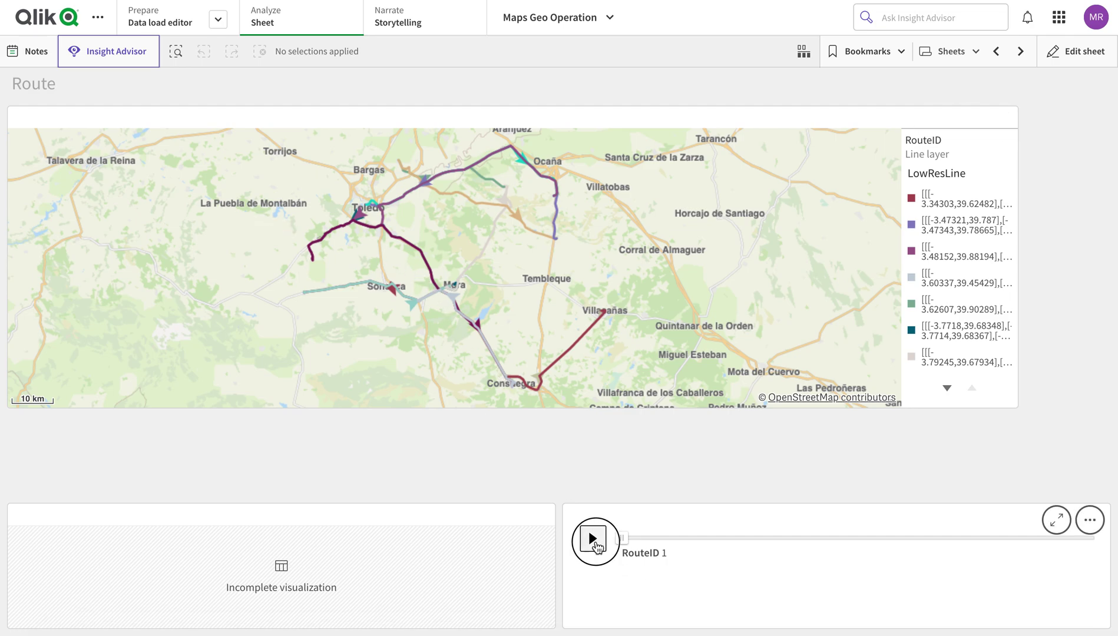